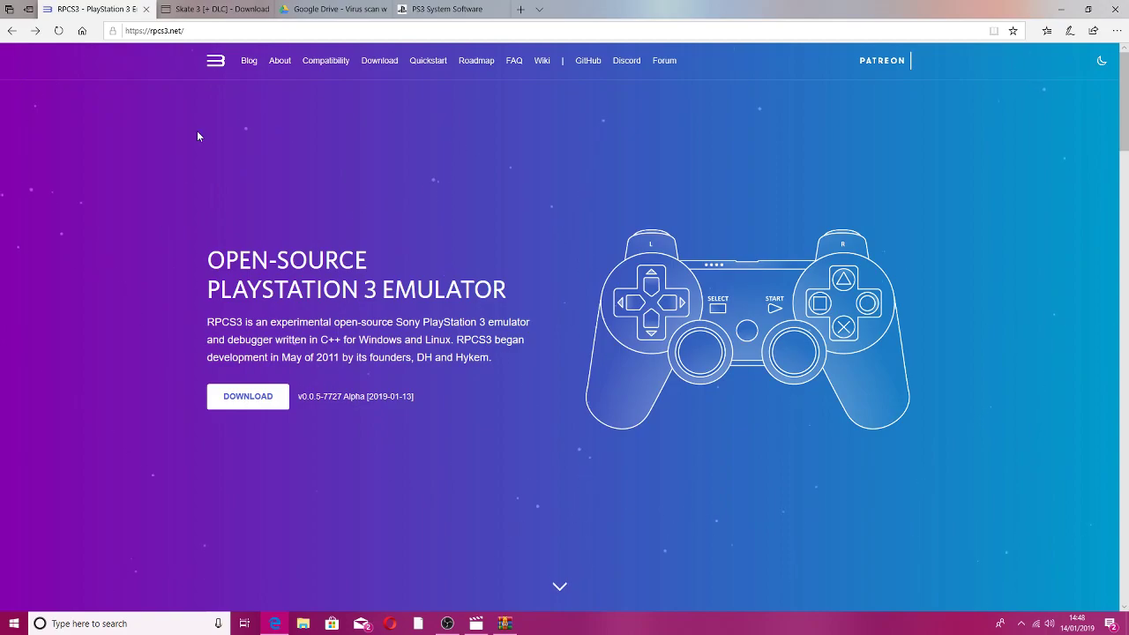
Start downloading the Windows build of RPCS3 v0.0.5-7727 Alpha from the site's download page, and cancel the download.
left_click(263, 398)
scroll(270, 396, "down", 4)
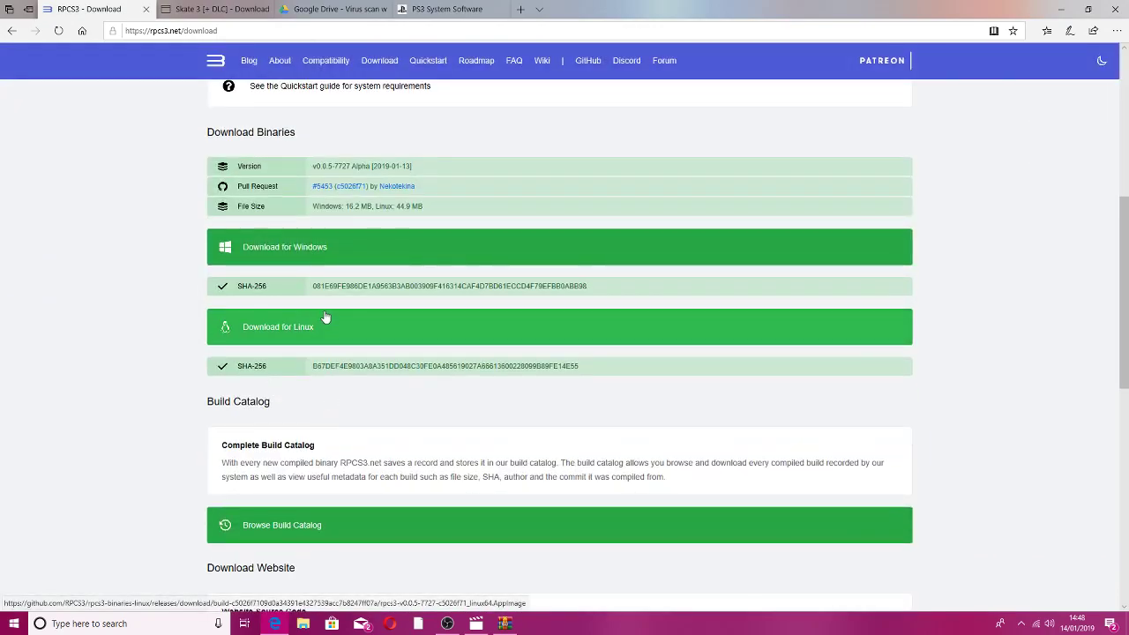
left_click(331, 247)
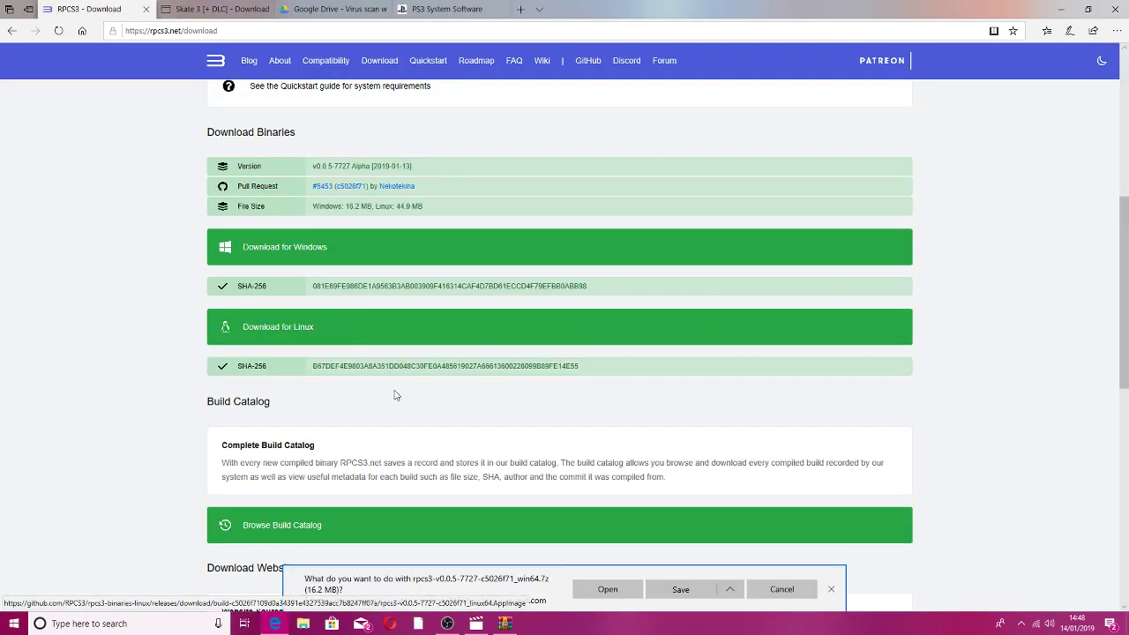
left_click(614, 595)
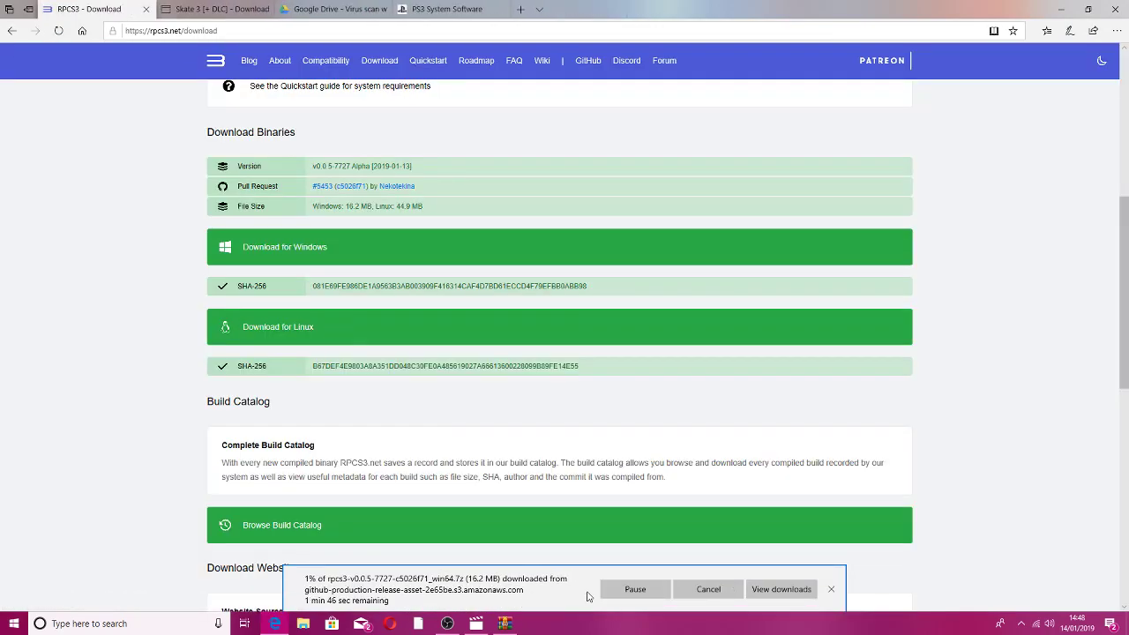
left_click(710, 596)
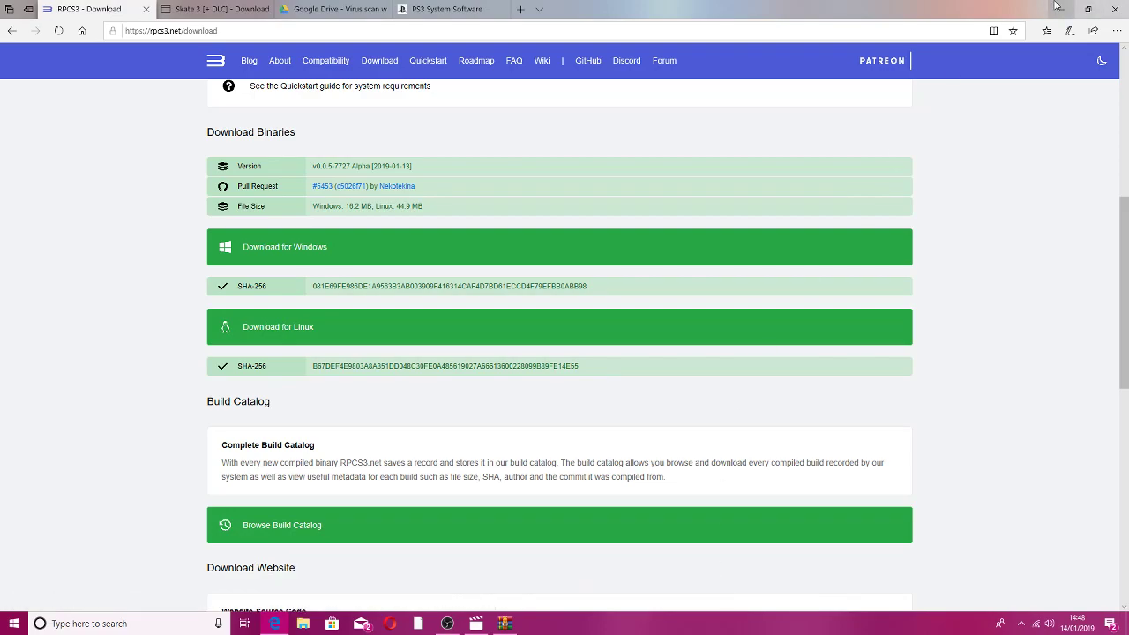
Follow the download link on the Skate 3 [+ DLC] page and complete the link shortener's captcha.
left_click(232, 7)
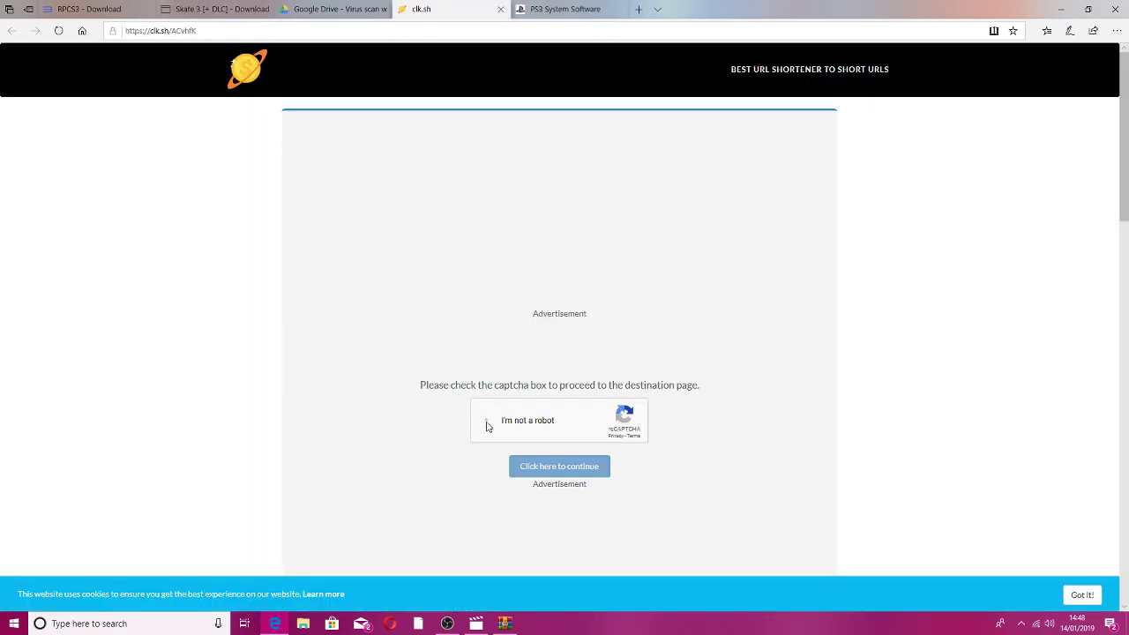
left_click(486, 427)
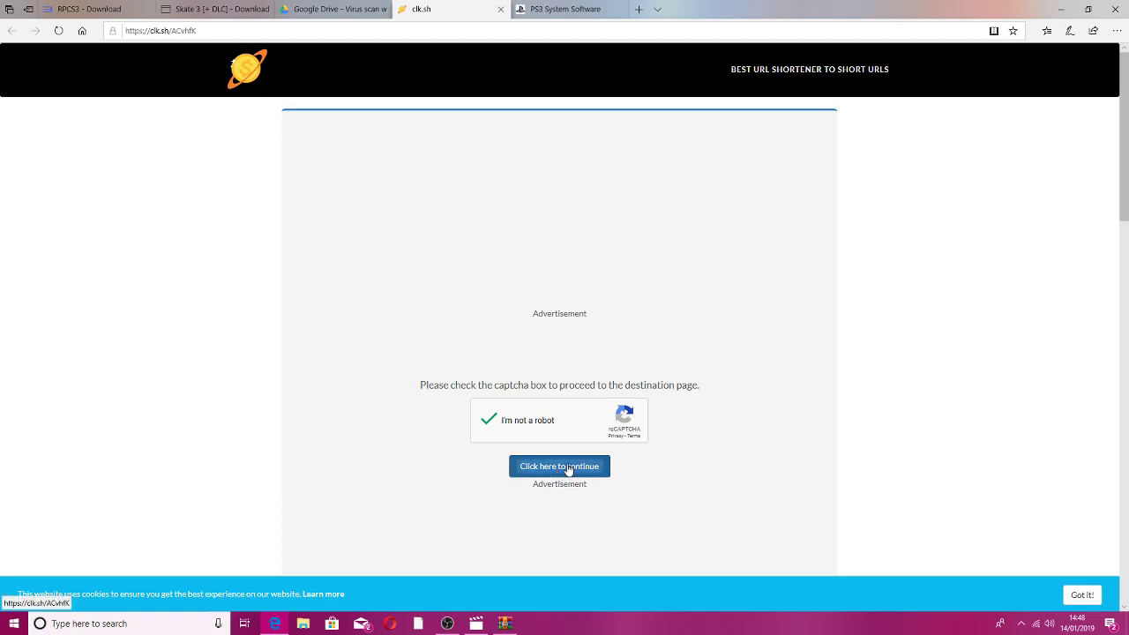
left_click(569, 470)
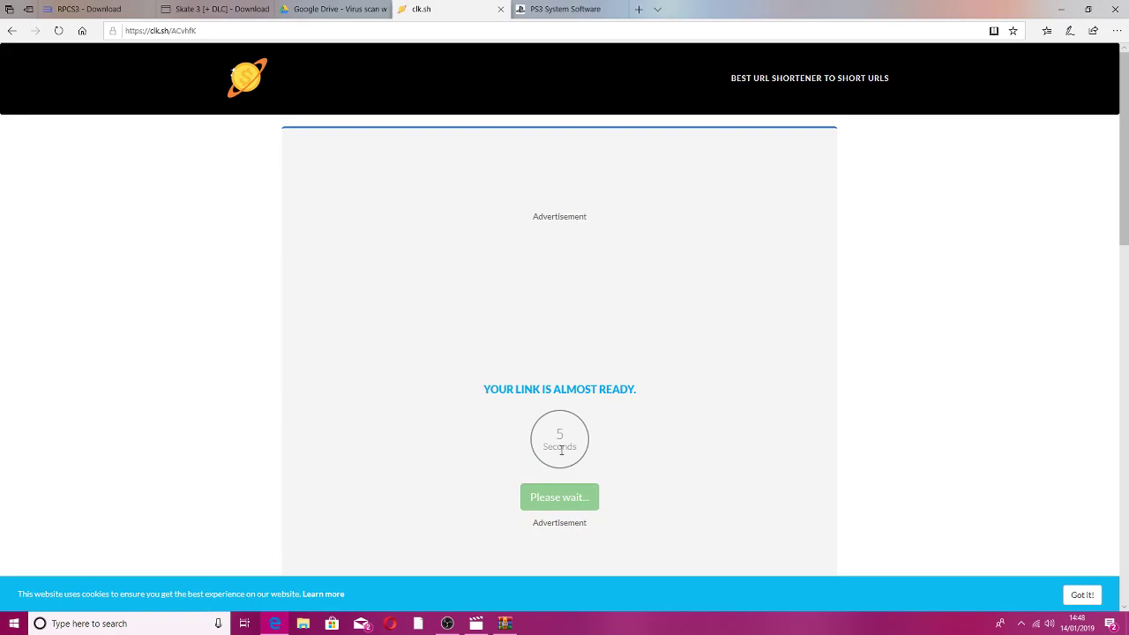
Examine the Google Drive download page for Skate 3 - [BLES00760]_hippo.rar, including the file size.
left_click(348, 8)
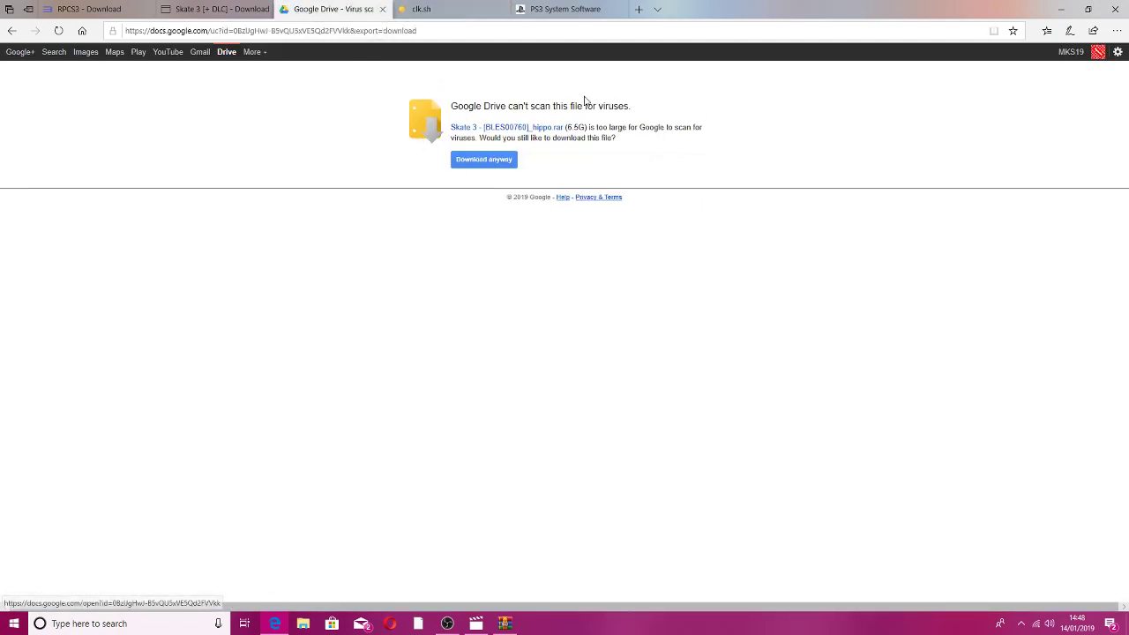
double_click(598, 130)
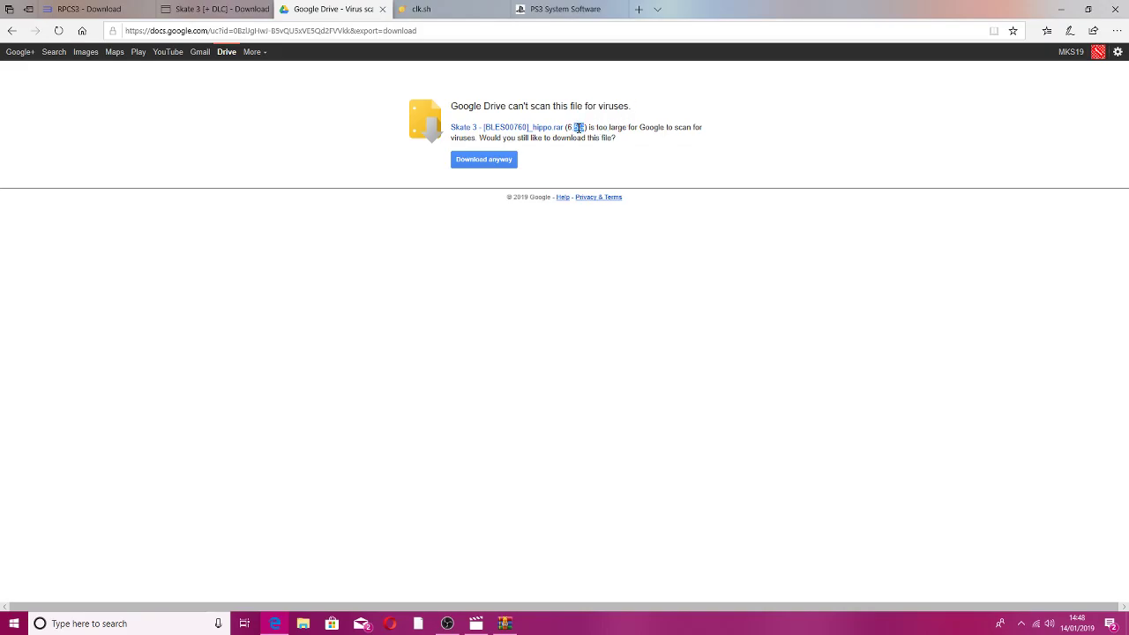
triple_click(579, 129)
left_click(580, 139)
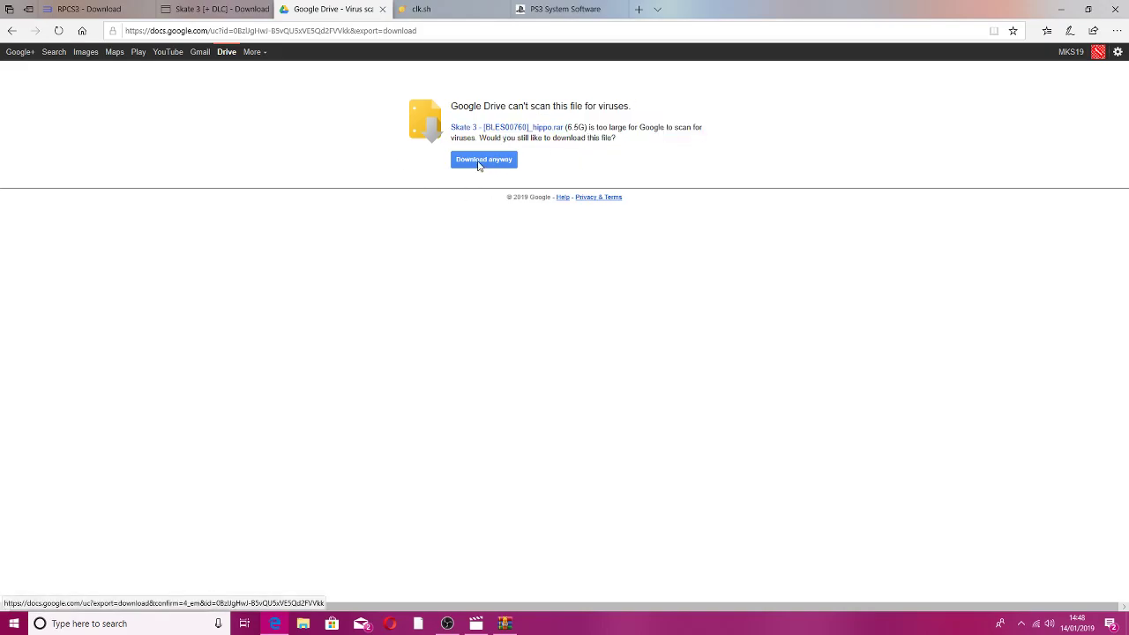
Minimize the browser and move the open rpcs3 archive window aside to expose the PS3 folder on the desktop.
left_click(1071, 11)
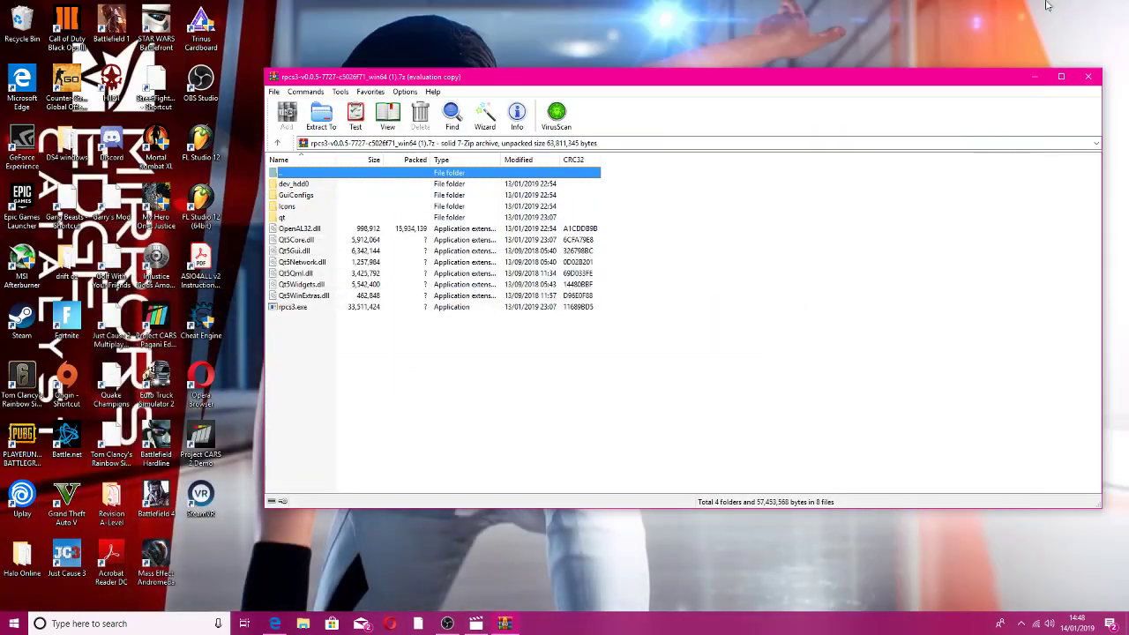
left_click_drag(703, 65, 622, 117)
left_click(618, 333)
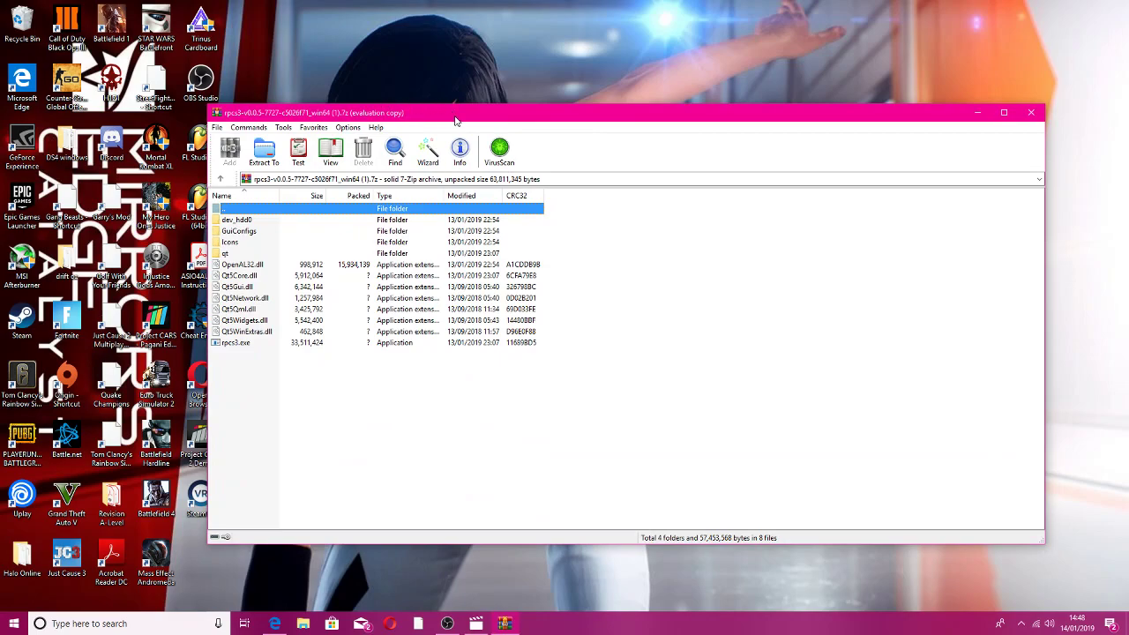
left_click_drag(457, 121, 821, 74)
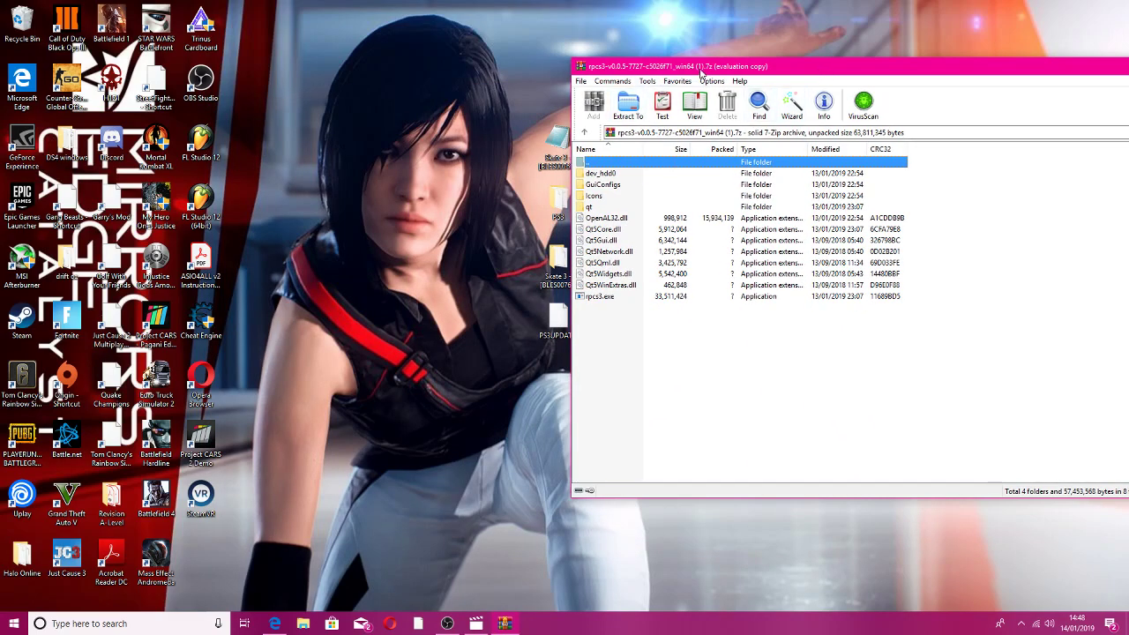
left_click_drag(701, 74, 758, 67)
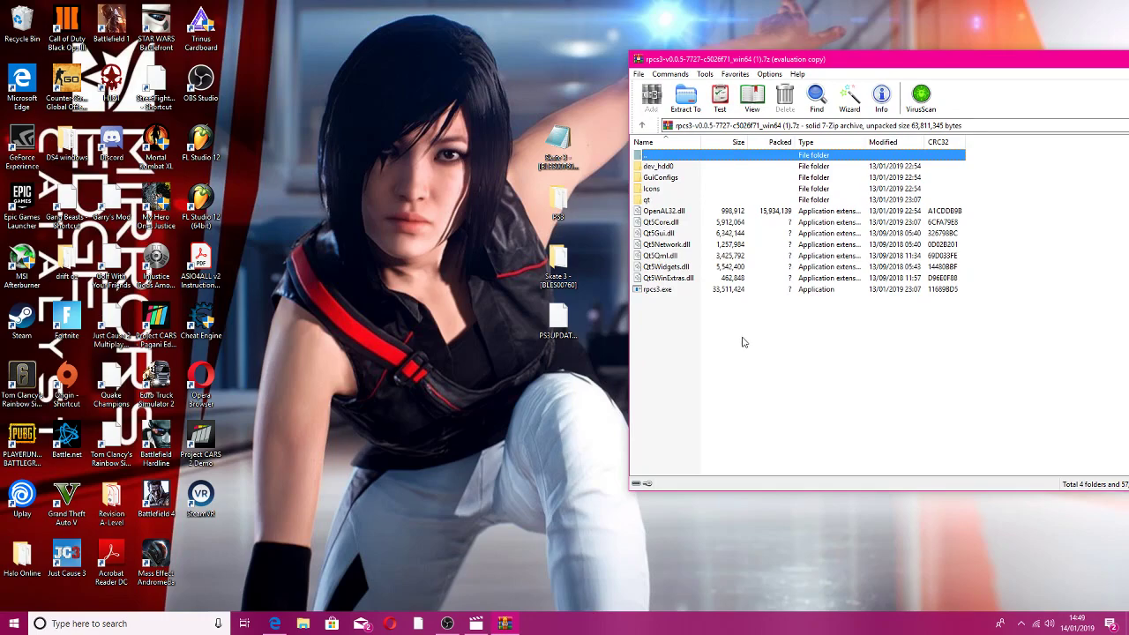
Try to extract all files and folders of the rpcs3 archive into the desktop's PS3 folder, and close the archive.
left_click_drag(755, 350, 694, 163)
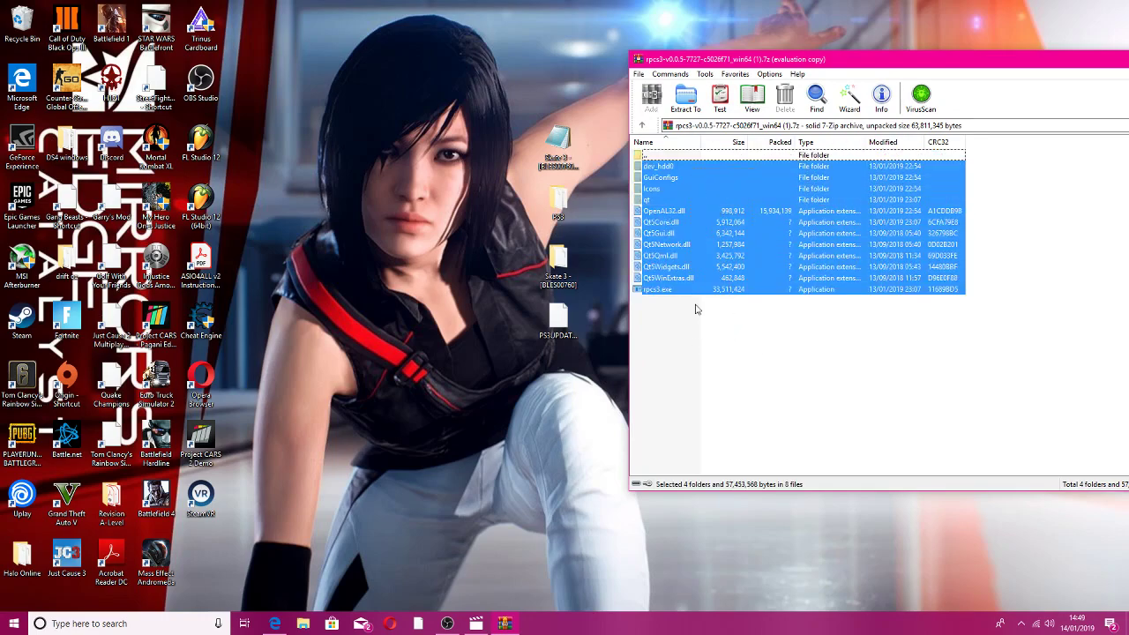
left_click_drag(578, 204, 579, 203)
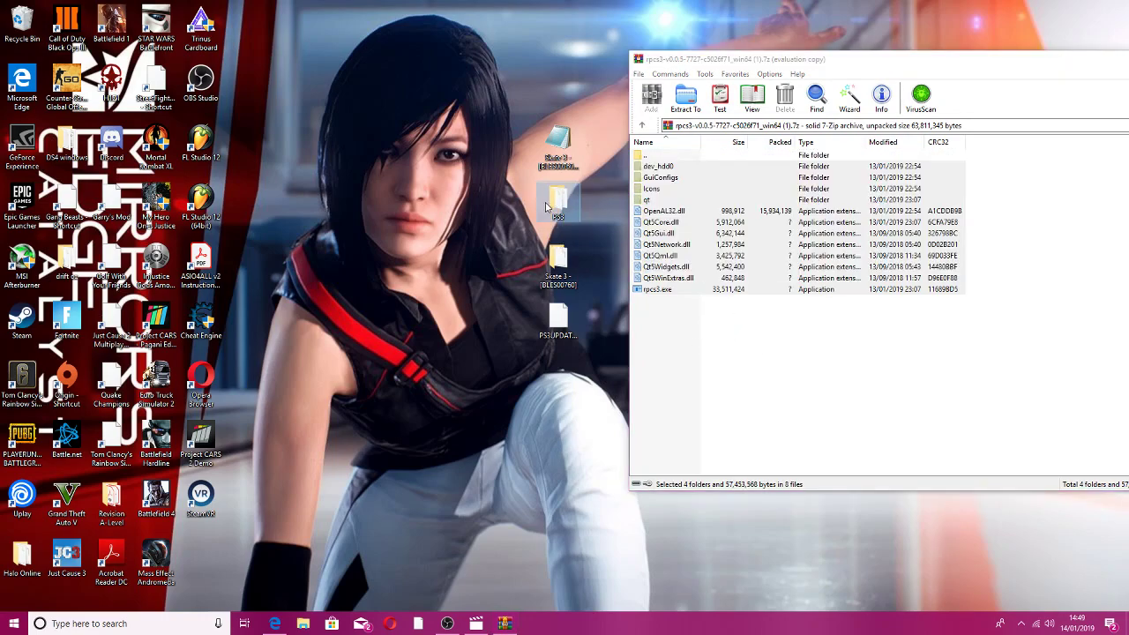
left_click_drag(710, 172, 559, 203)
left_click(810, 368)
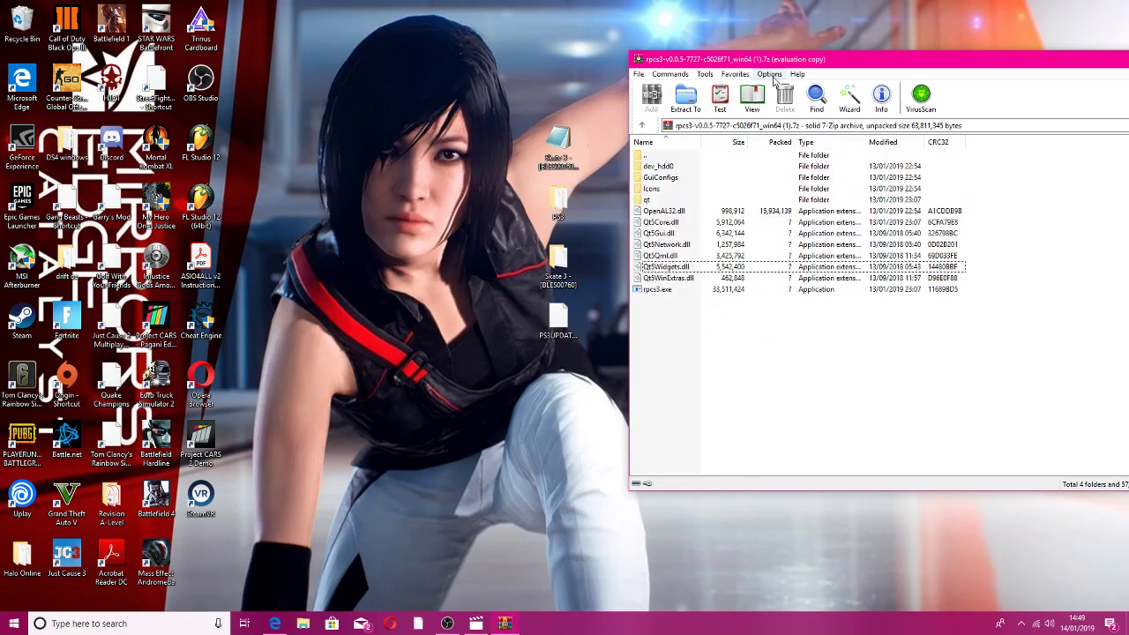
left_click_drag(722, 59, 434, 56)
left_click(1108, 56)
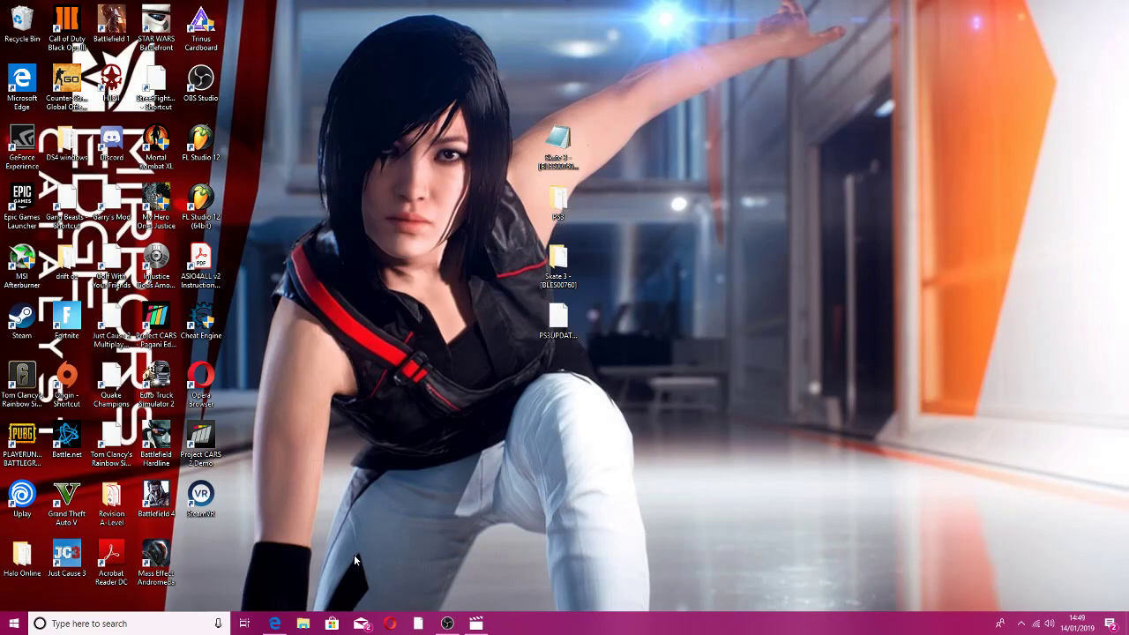
Request the PS3 System Software Update 4.83 file from the PlayStation site, and cancel the PS3UPDAT.PUP download.
left_click(280, 621)
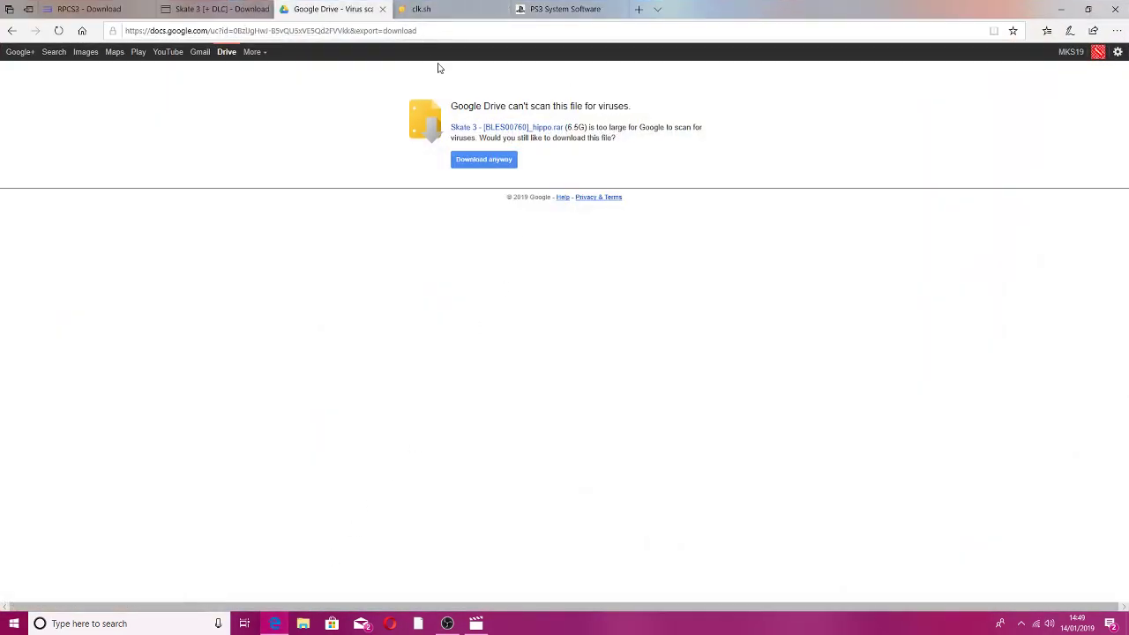
left_click(549, 7)
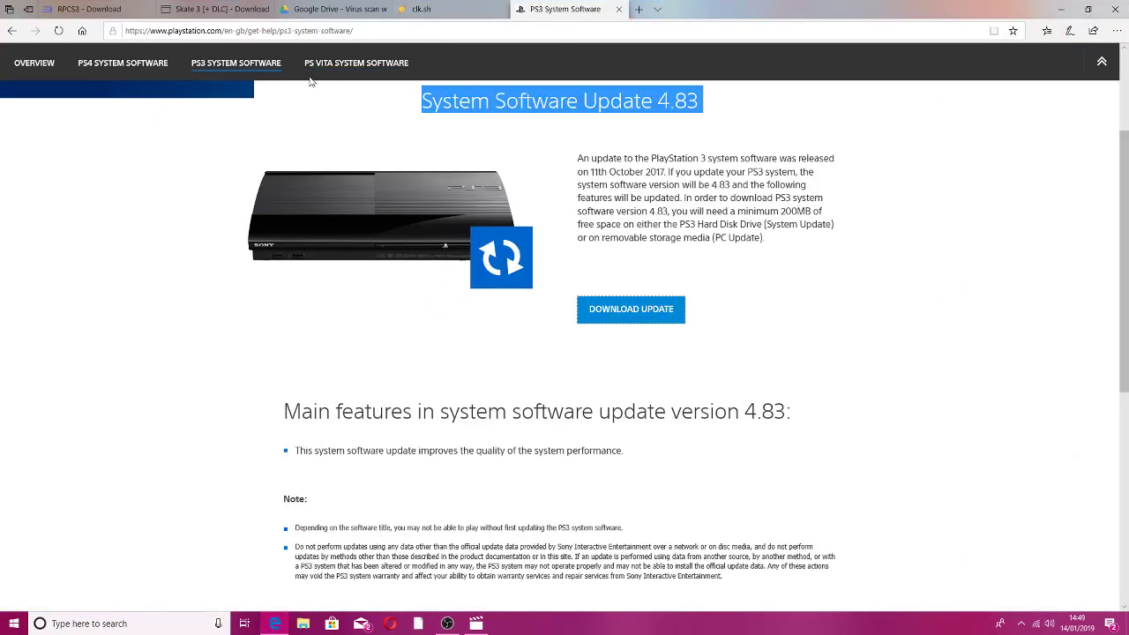
scroll(740, 243, "up", 3)
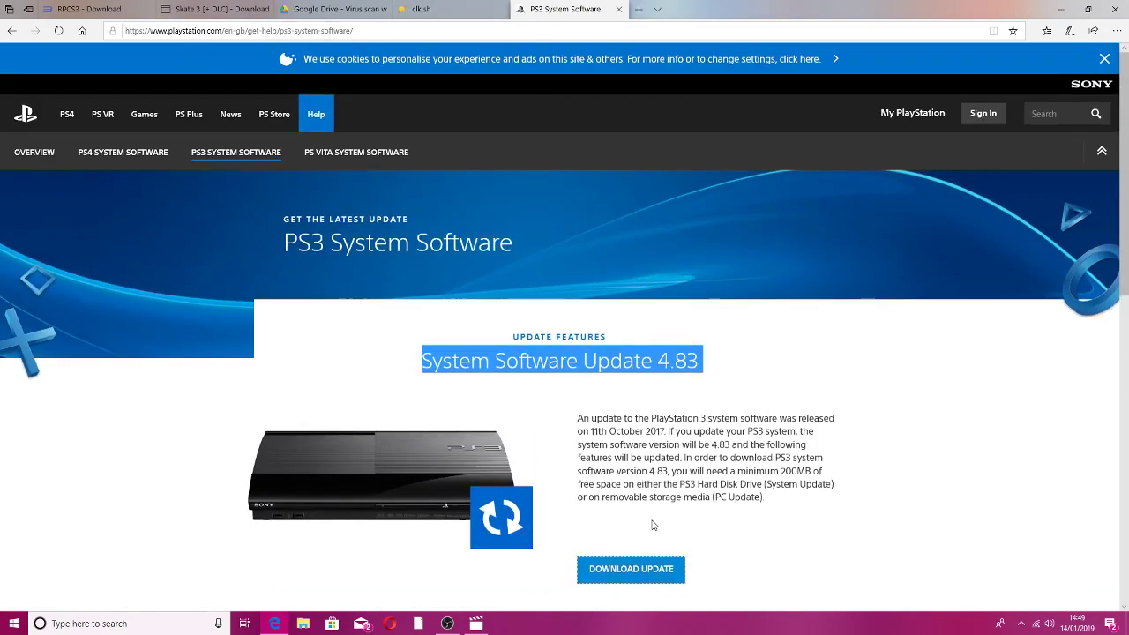
scroll(650, 527, "down", 3)
left_click(620, 317)
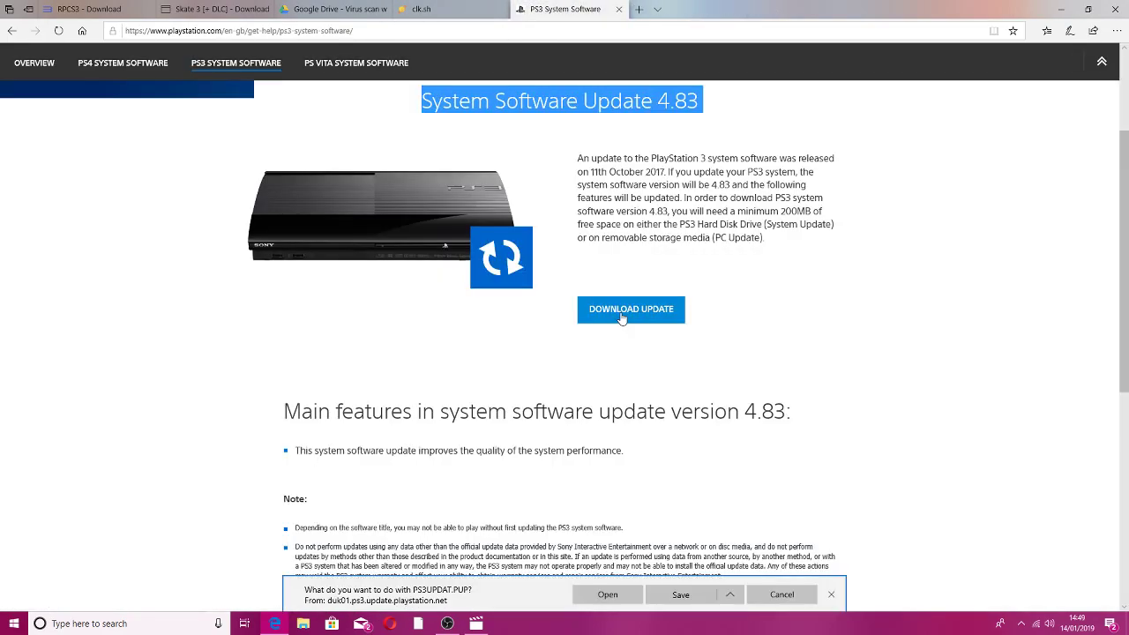
scroll(617, 370, "down", 1)
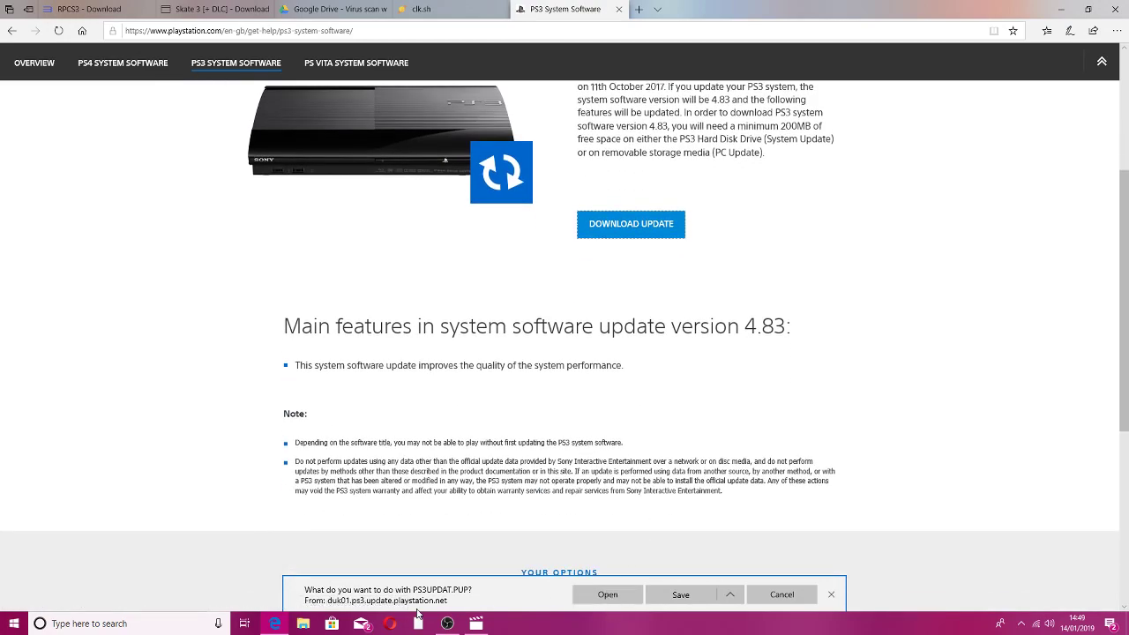
left_click(782, 594)
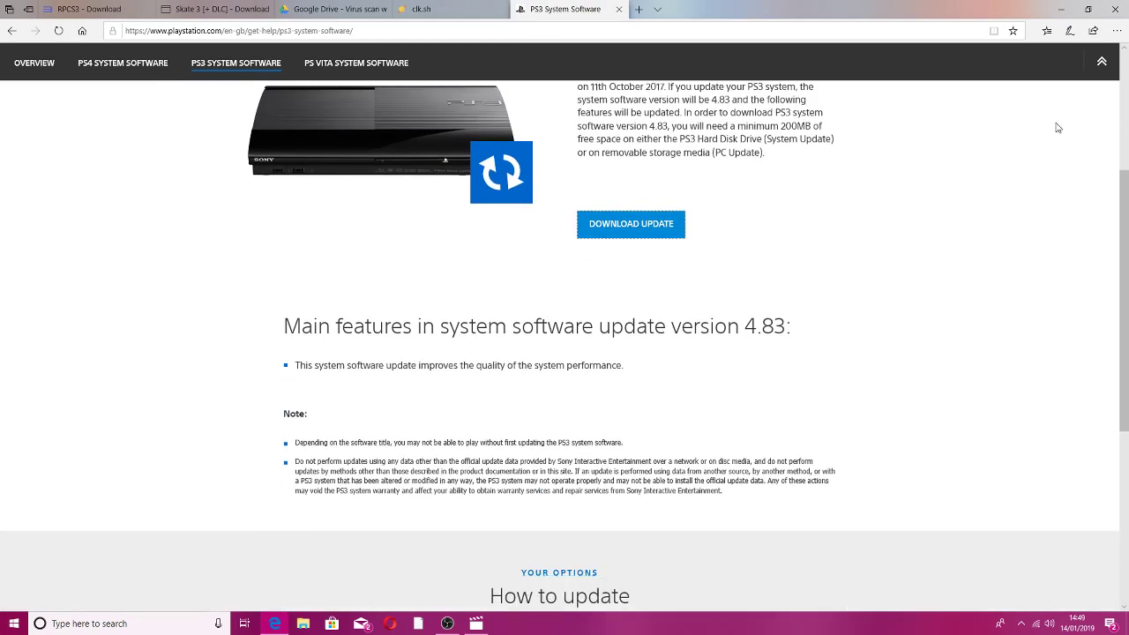
Minimize the browser and locate the PS3UPDAT.PUP file already saved on the desktop.
left_click(1060, 9)
left_click(565, 313)
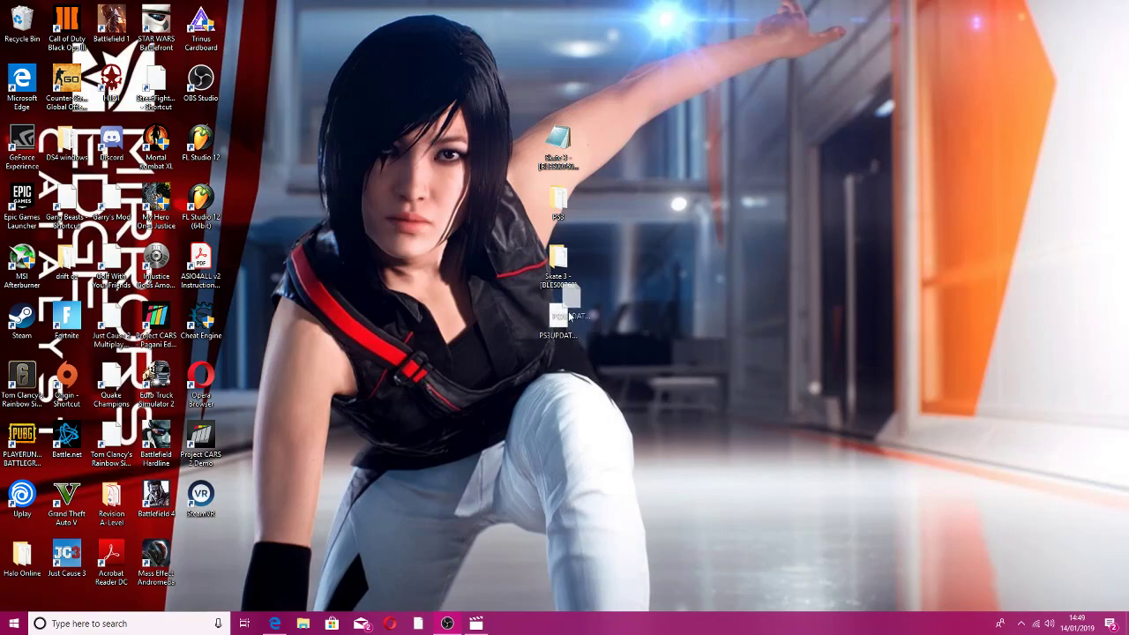
left_click_drag(633, 91, 531, 420)
left_click(872, 221)
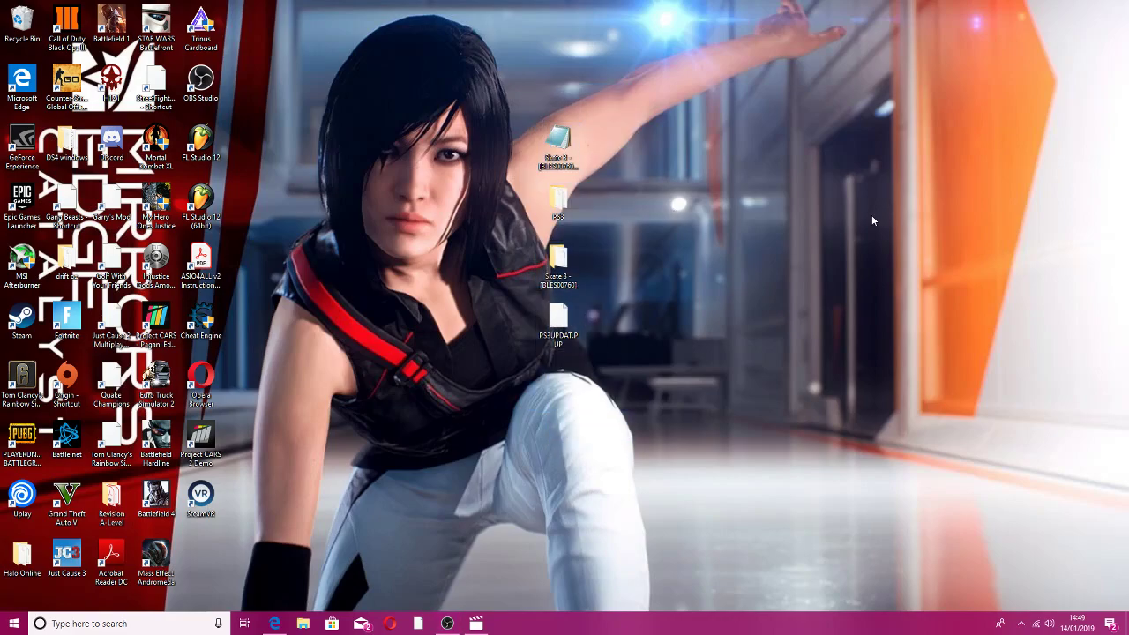
Open the Skate 3 - [BLES00760]_hippo archive in WinRAR, try to extract its game folder to the desktop, and close the archive.
right_click(550, 148)
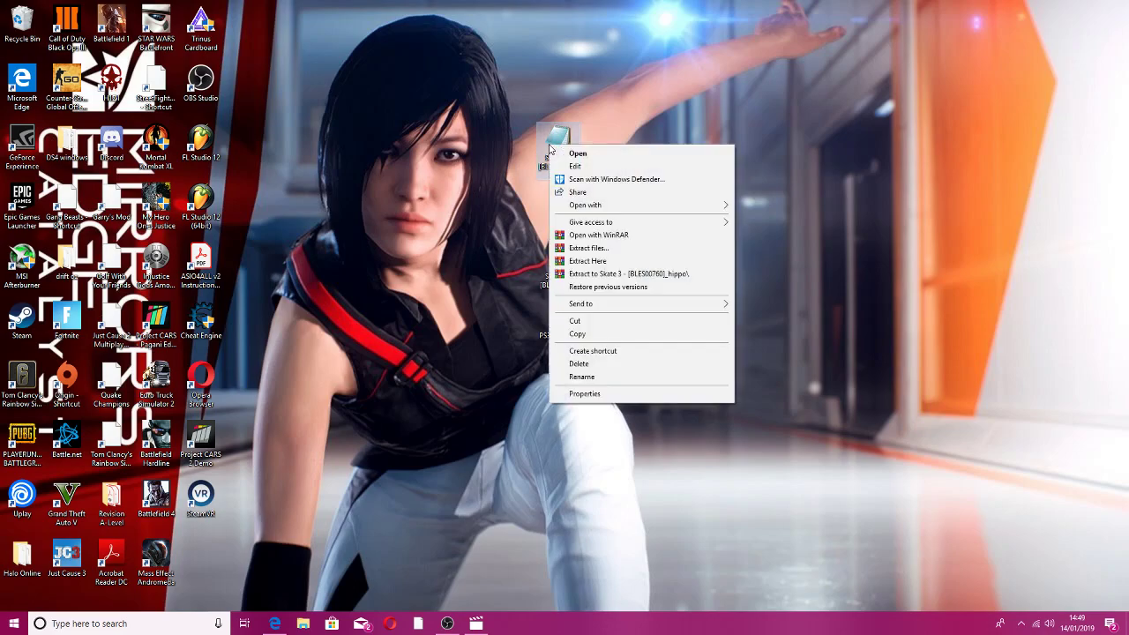
left_click(609, 234)
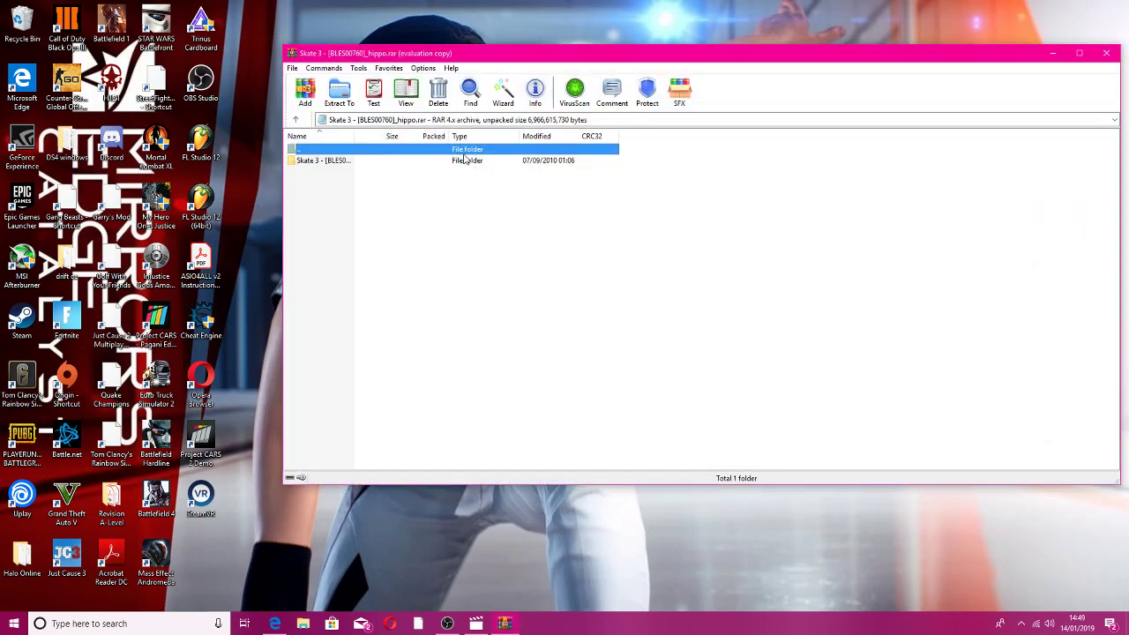
left_click_drag(538, 57, 878, 70)
left_click_drag(775, 174, 559, 210)
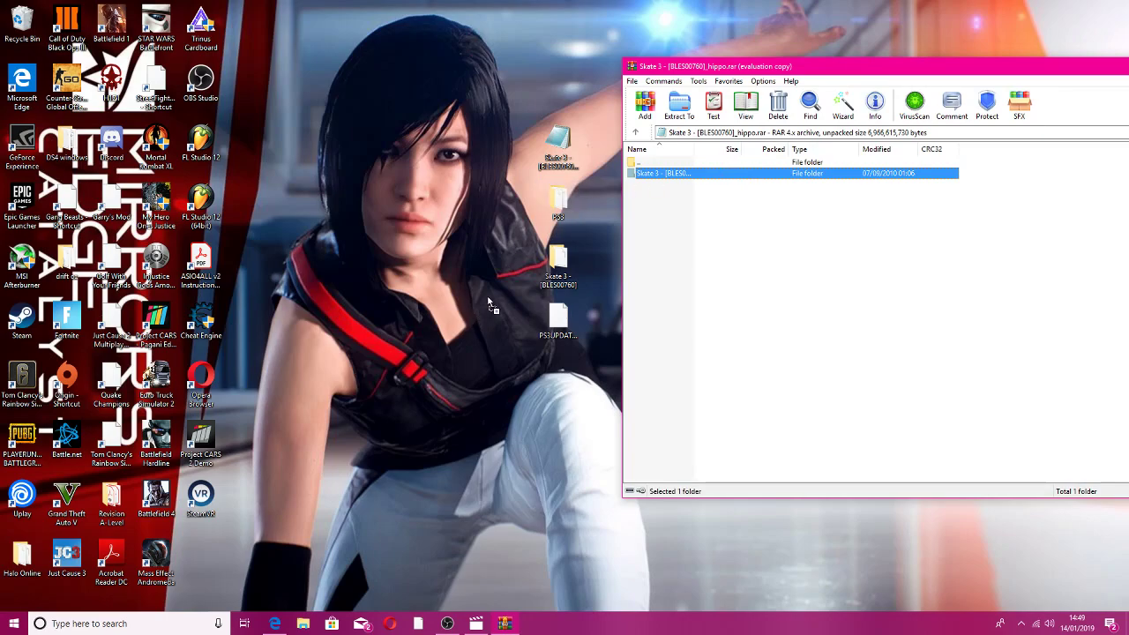
left_click_drag(490, 305, 531, 263)
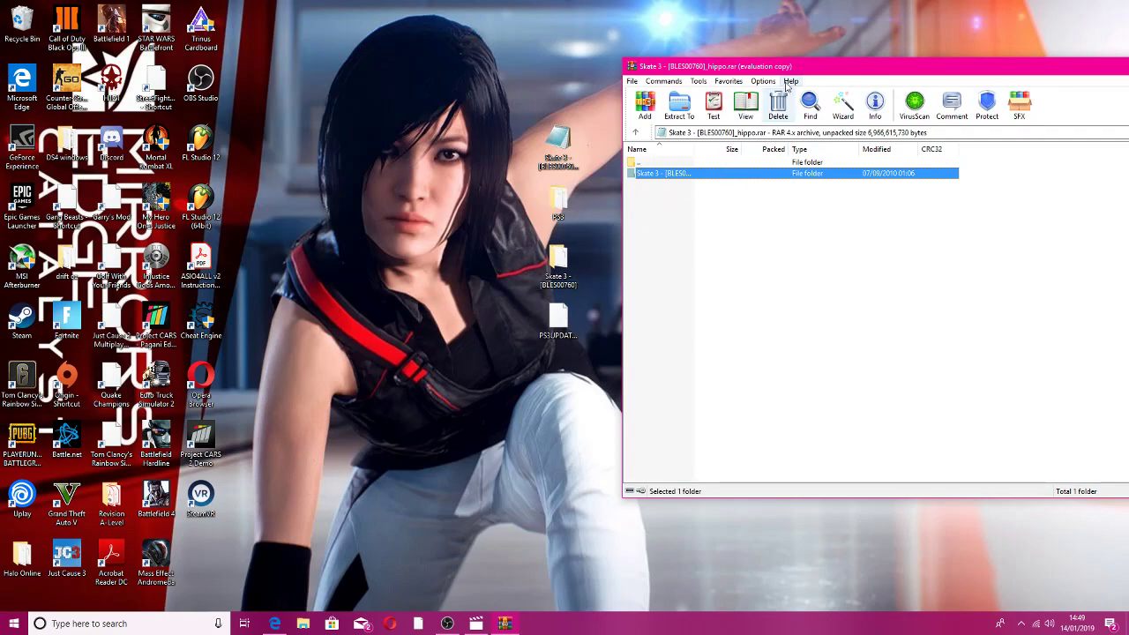
left_click_drag(794, 67, 421, 65)
left_click_drag(1034, 60, 1113, 6)
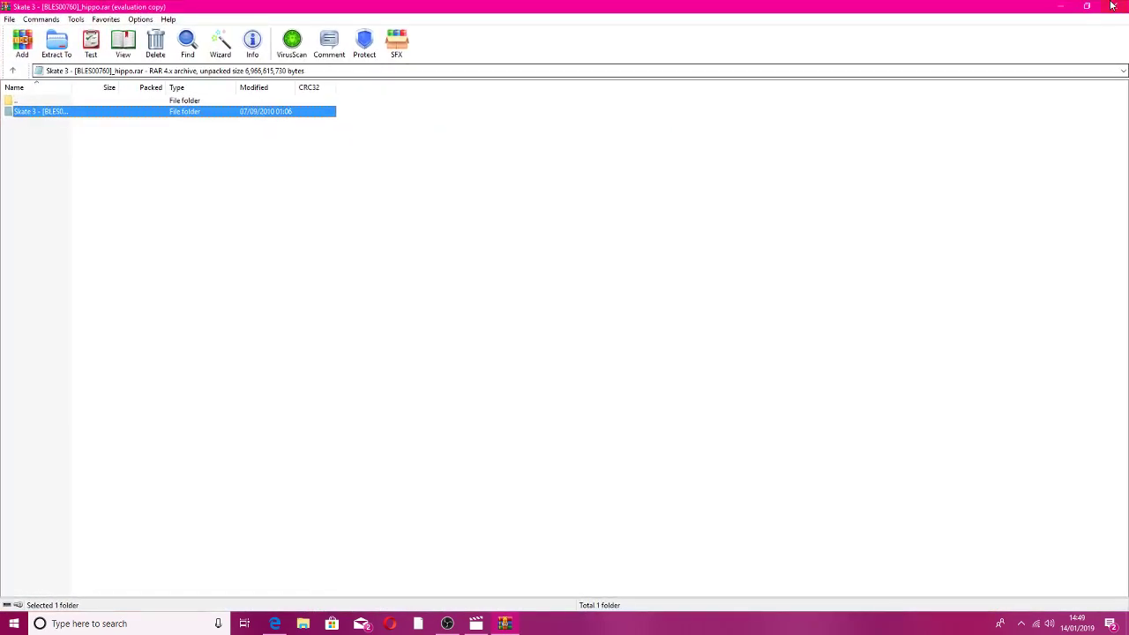
left_click(1113, 6)
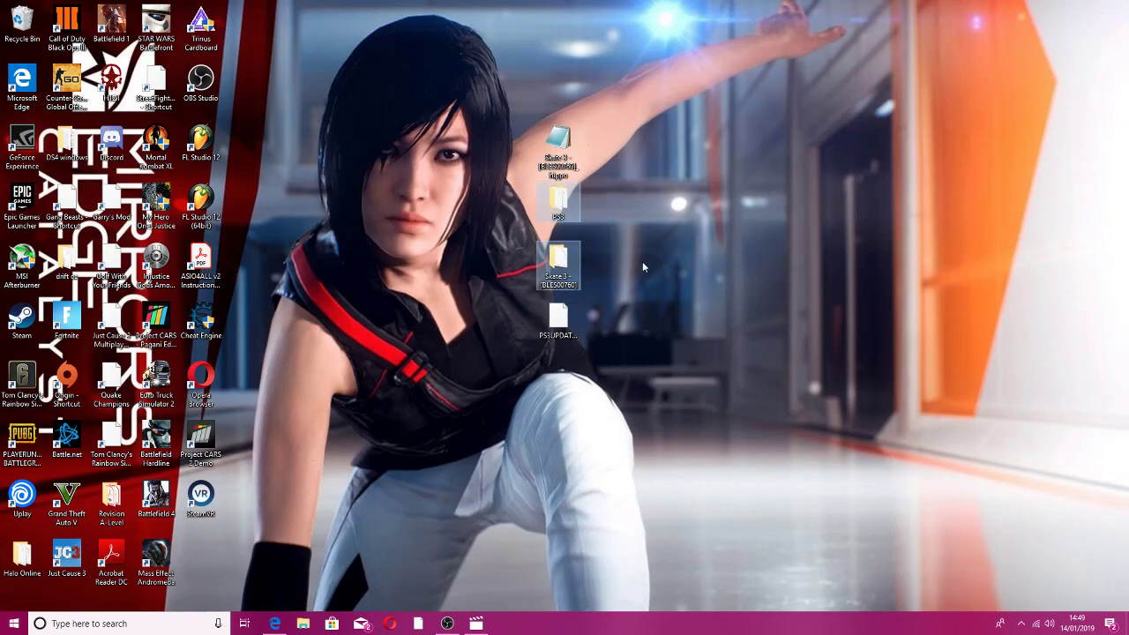
Launch rpcs3 from the desktop's PS3 folder, mark the Quickstart guide as read, and continue past the welcome dialog.
double_click(558, 202)
scroll(460, 459, "down", 5)
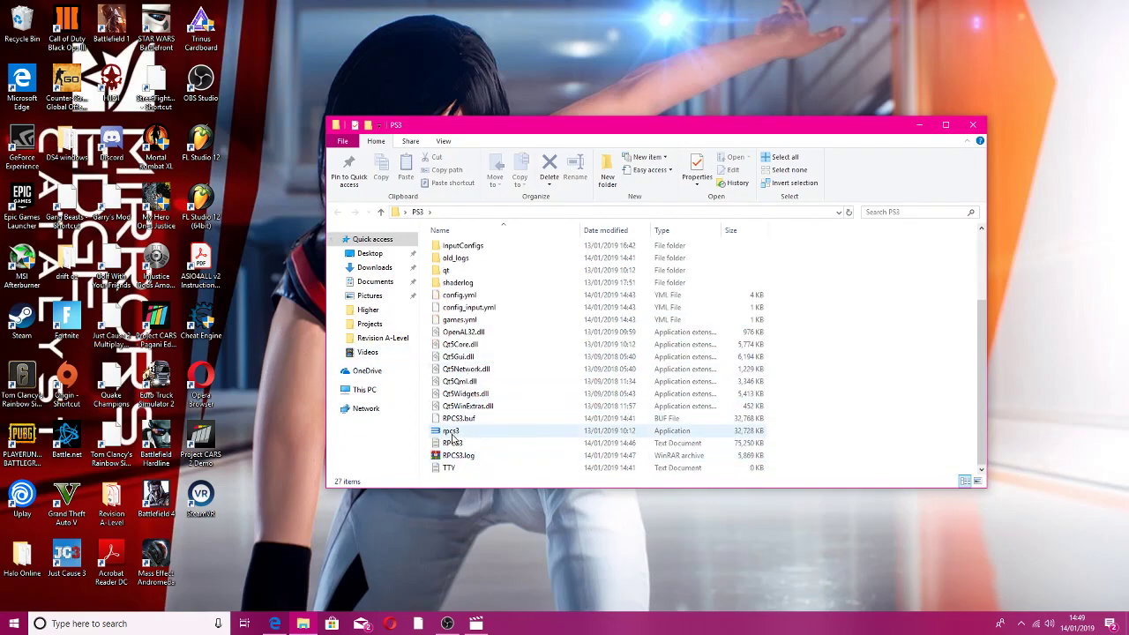
left_click(473, 432)
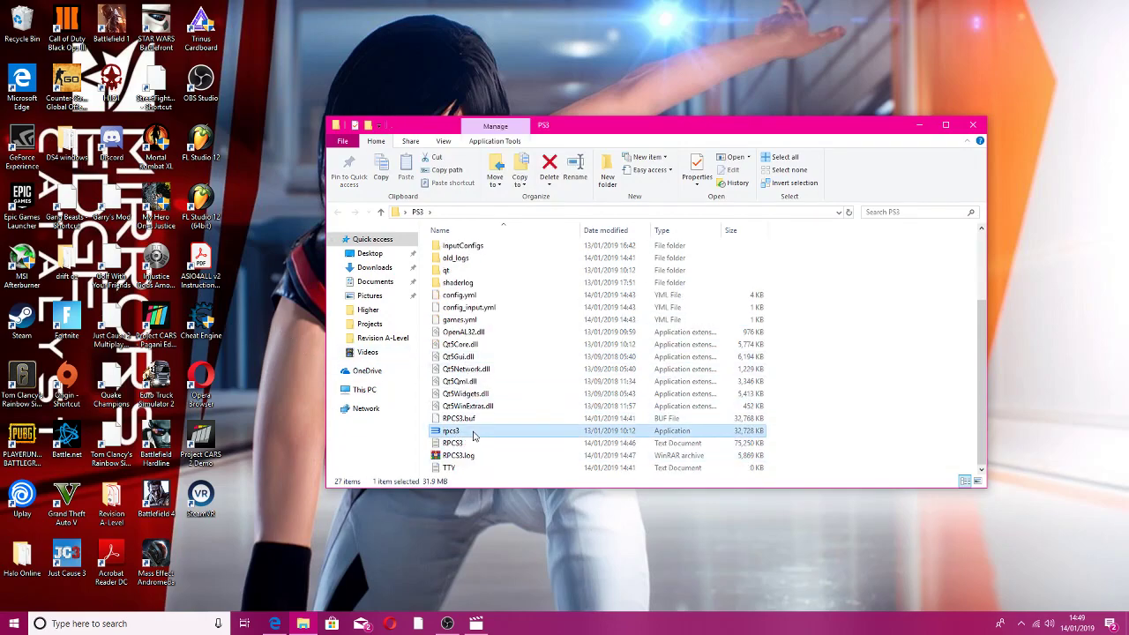
double_click(473, 432)
left_click(506, 369)
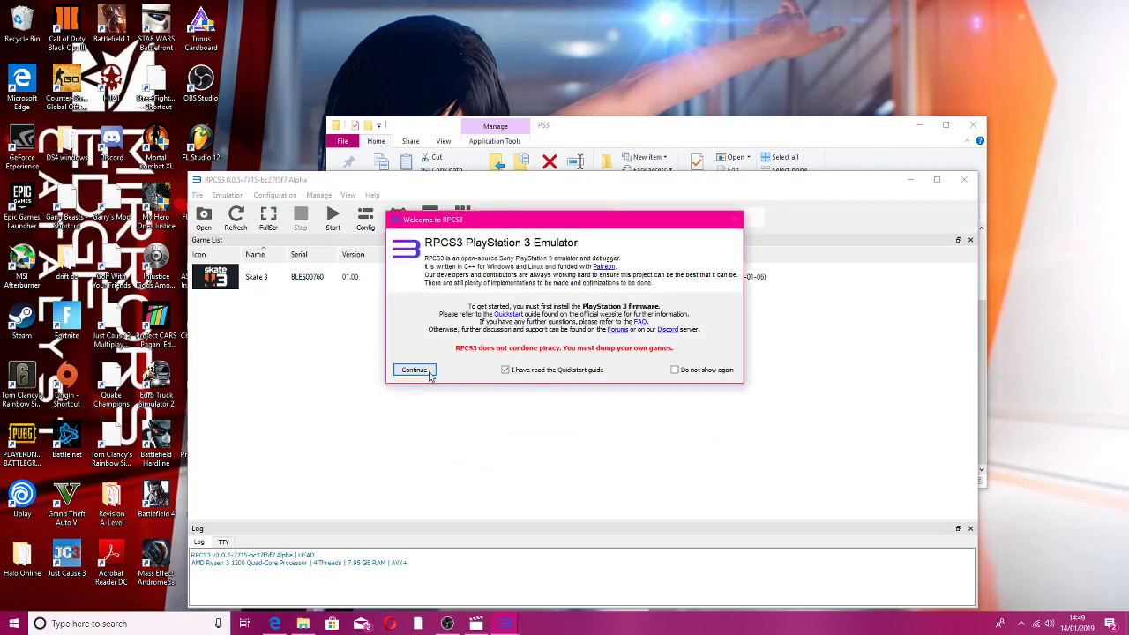
left_click(413, 370)
Install the PS3 firmware from the desktop's PS3UPDAT.PUP file and acknowledge the installation message.
left_click_drag(330, 185, 489, 115)
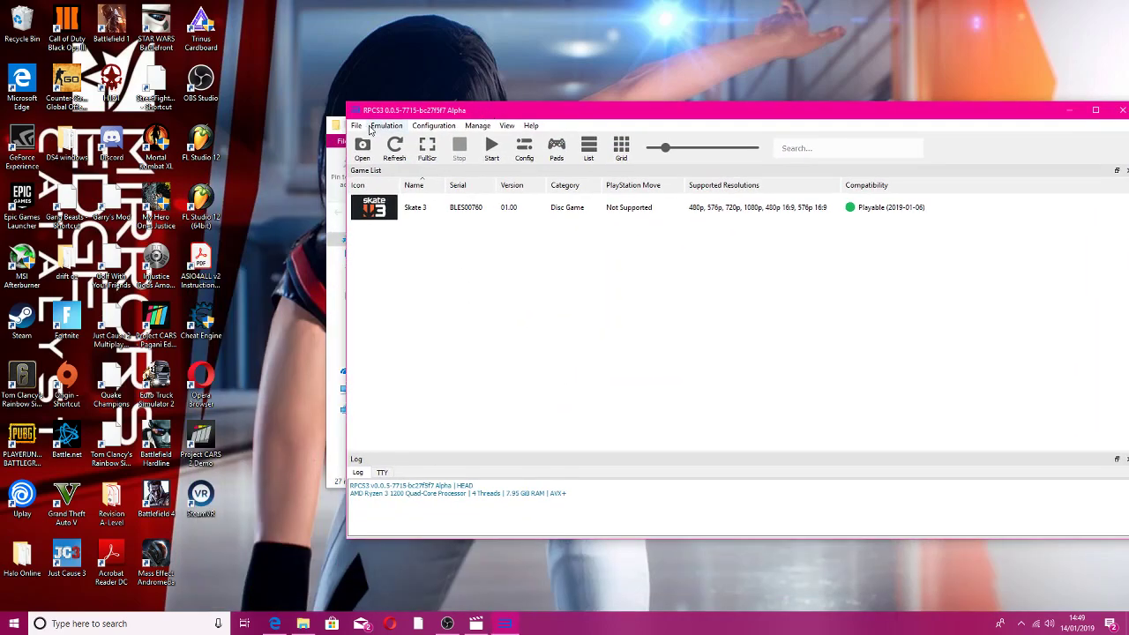
left_click(357, 125)
left_click(416, 219)
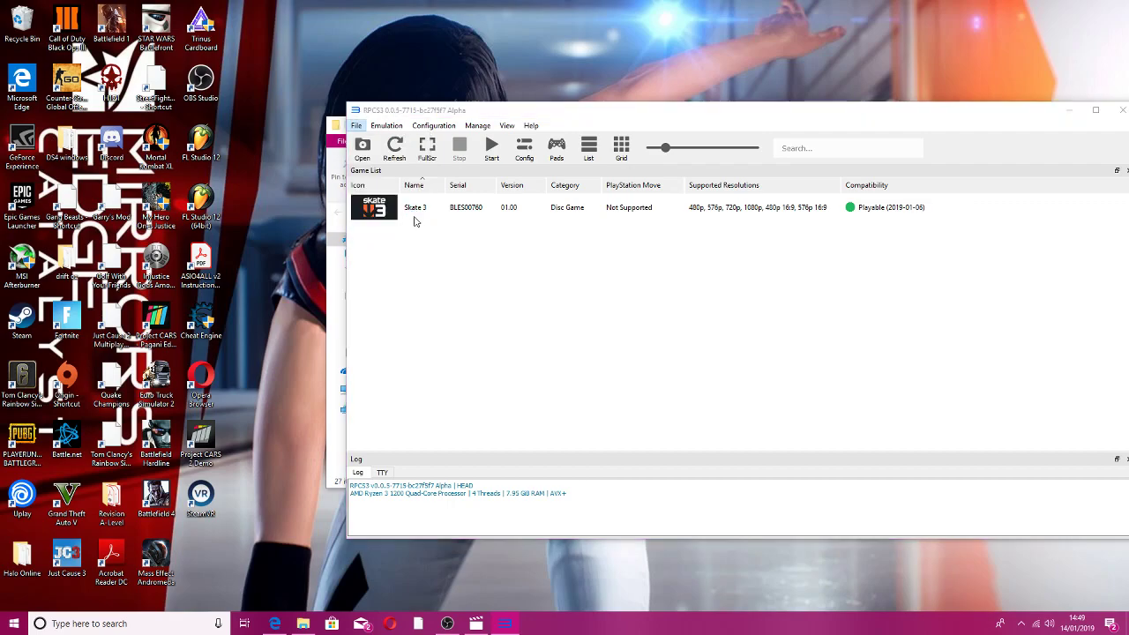
scroll(534, 286, "down", 5)
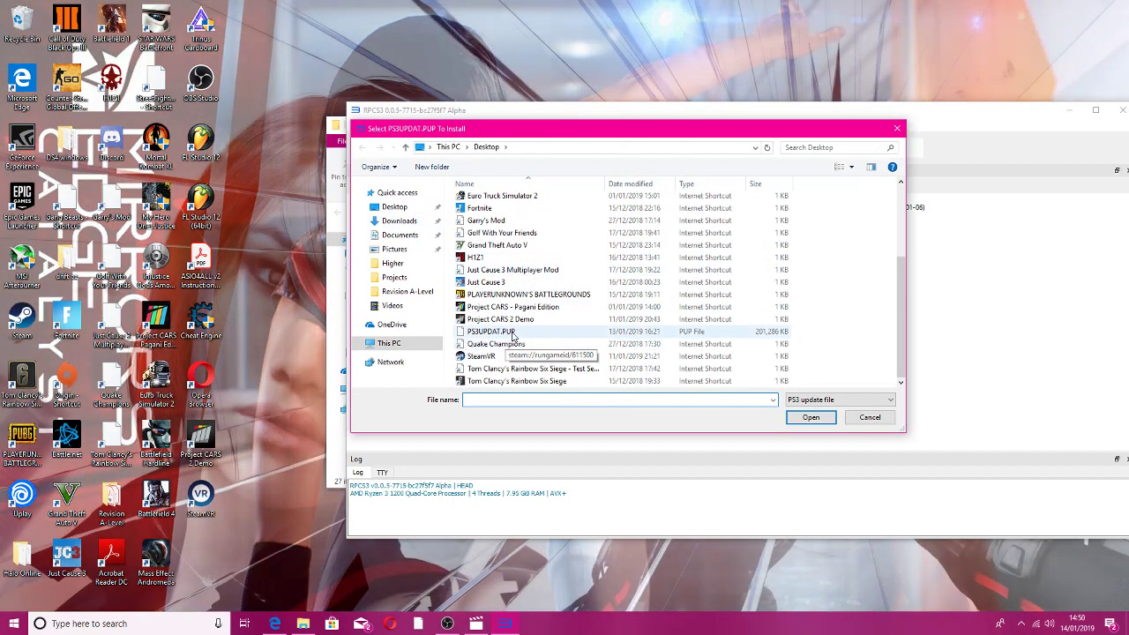
left_click(485, 332)
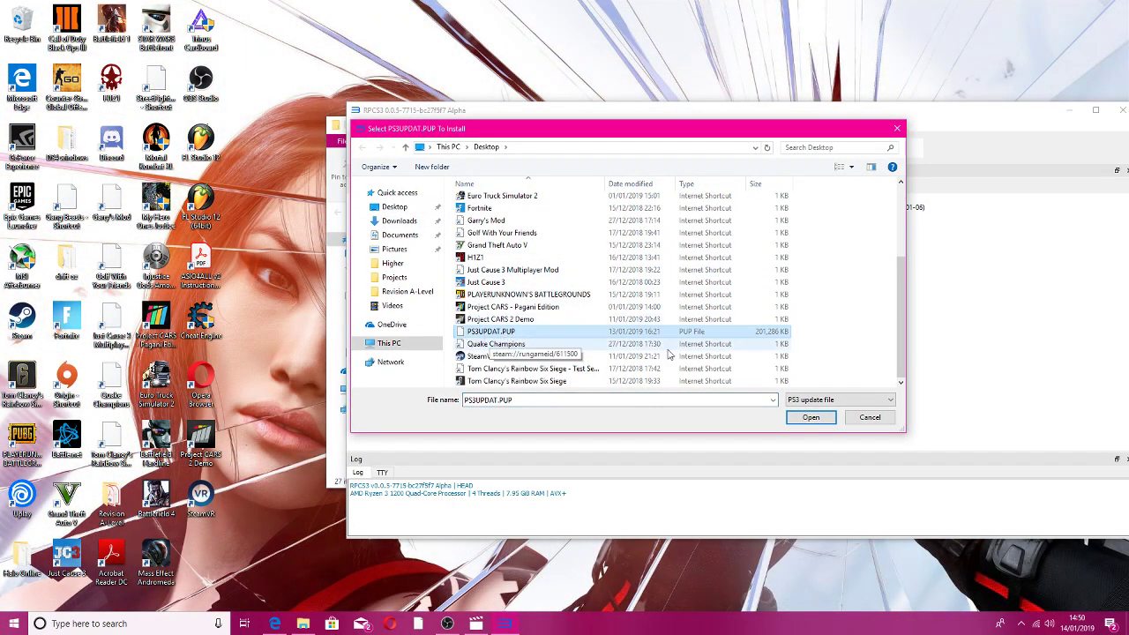
left_click(816, 419)
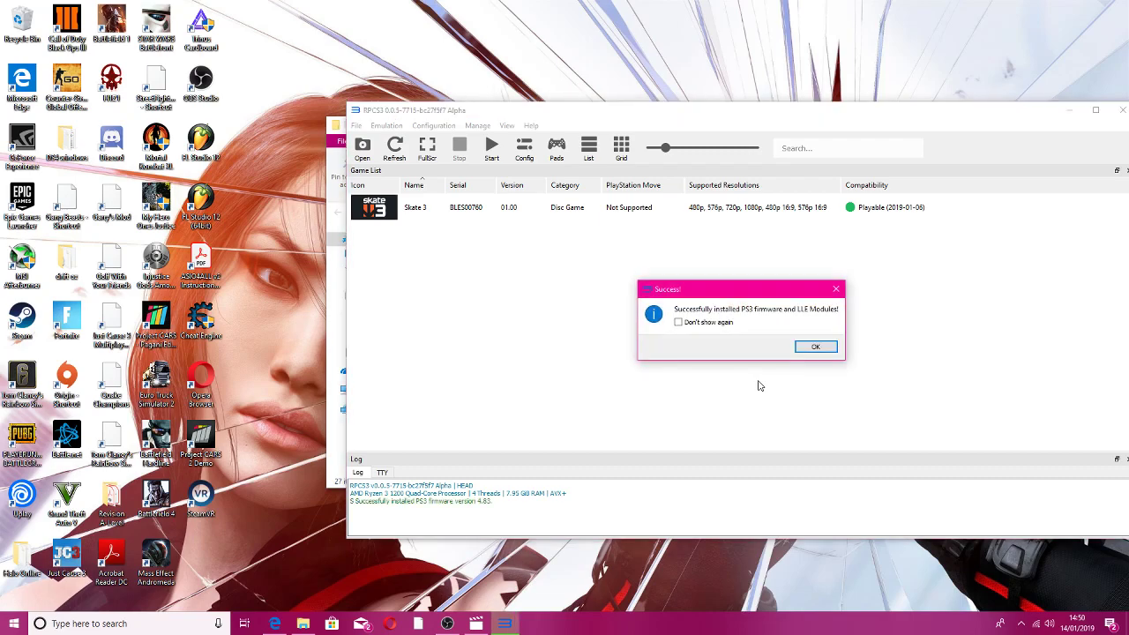
left_click(803, 346)
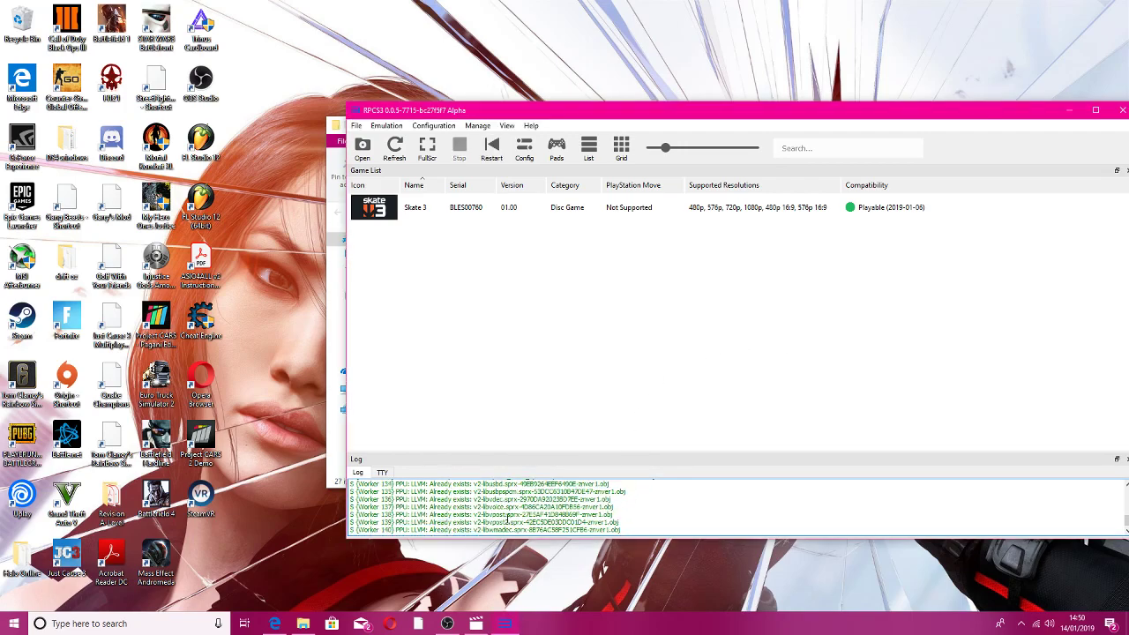
Close the PS3 folder window behind the emulator and reposition the emulator window on the desktop.
left_click_drag(624, 526, 455, 509)
left_click(455, 509)
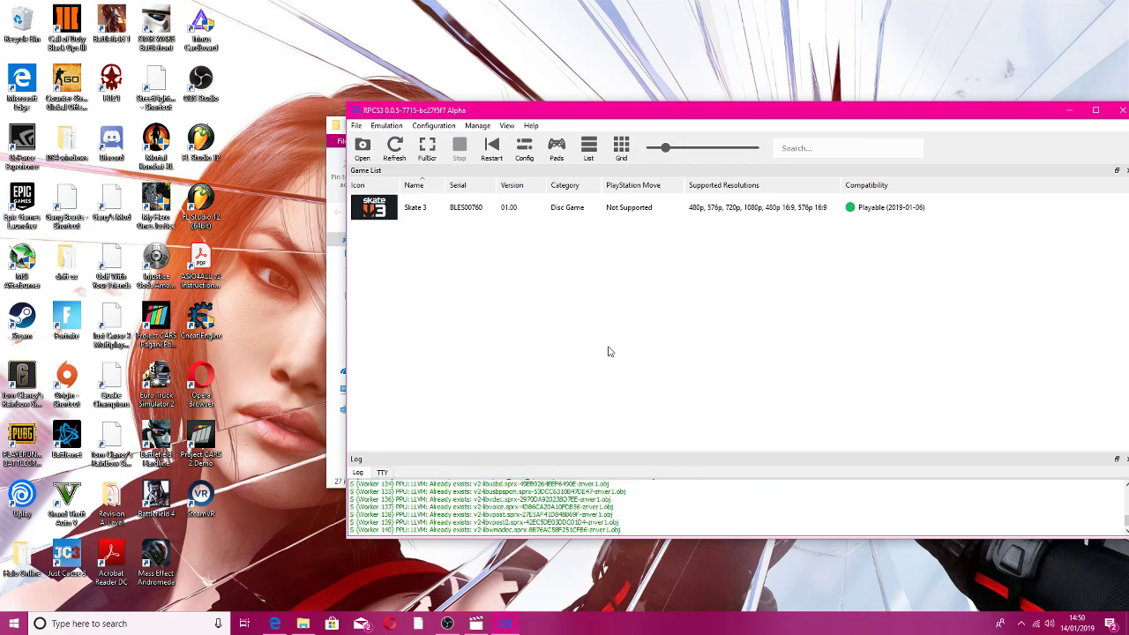
left_click_drag(662, 115, 504, 236)
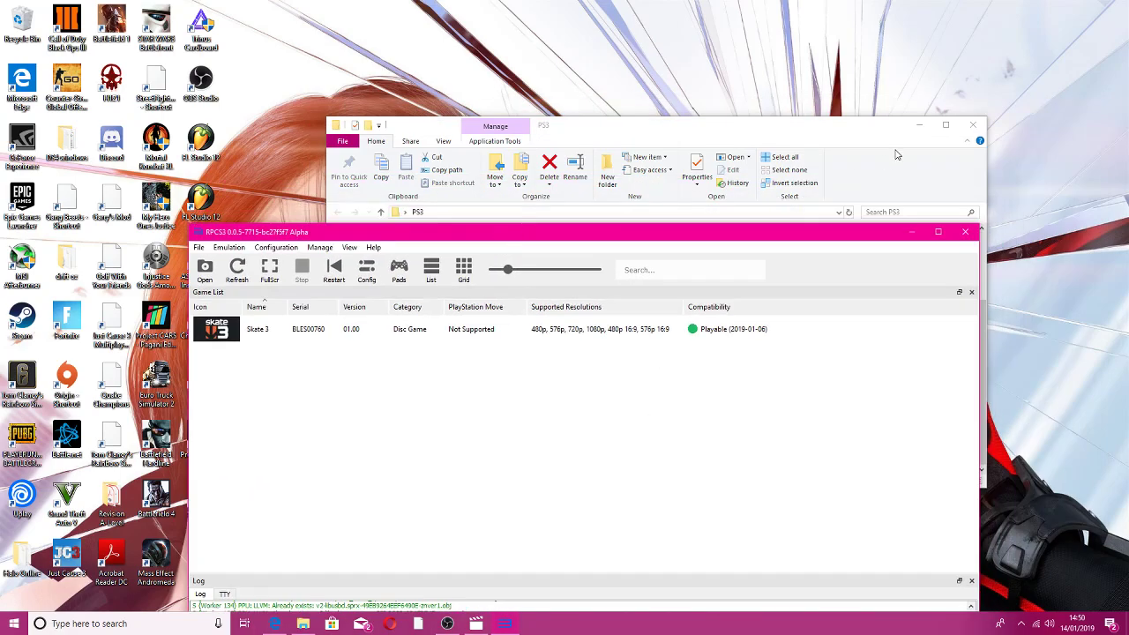
left_click(974, 128)
left_click_drag(635, 237, 687, 124)
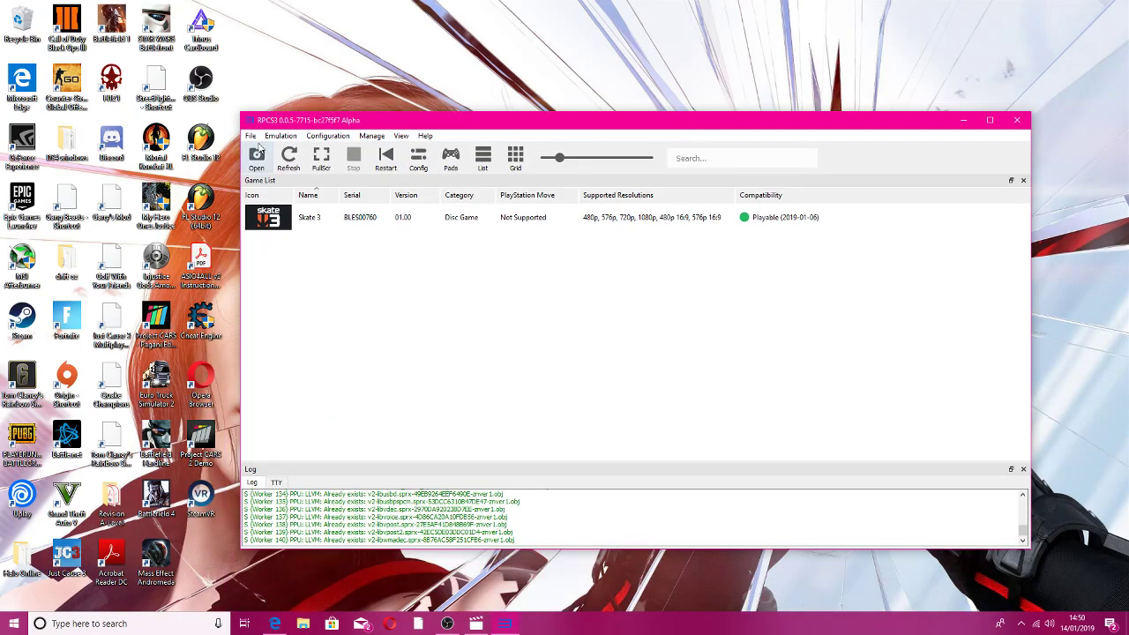
Add the desktop's Skate 3 - [BLES00760] folder to the emulator's games.
left_click(250, 137)
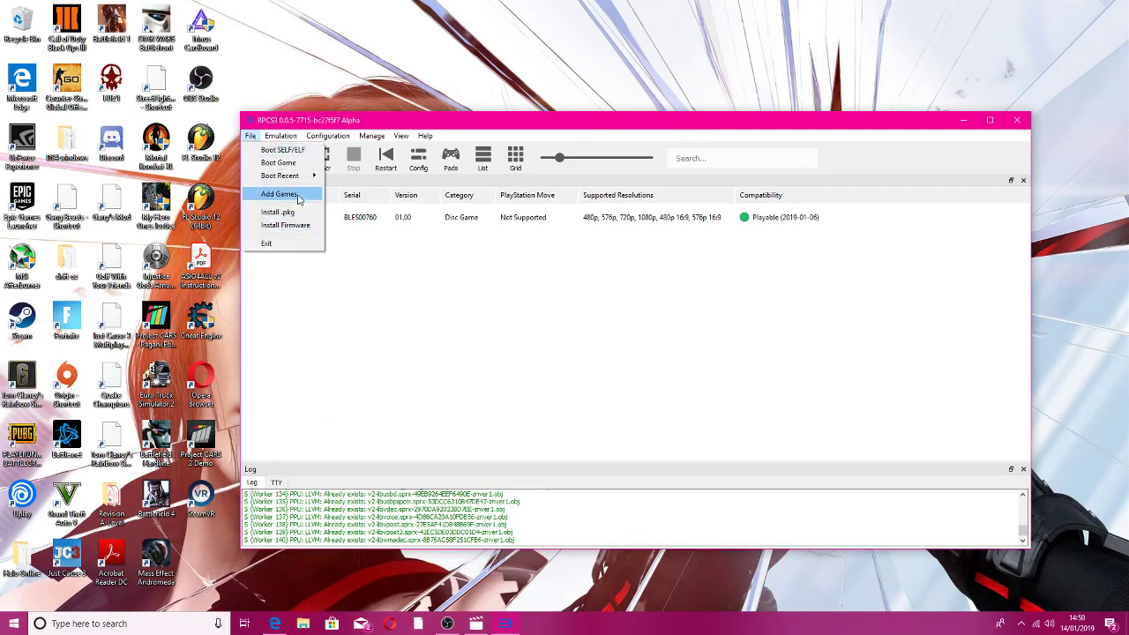
left_click(302, 195)
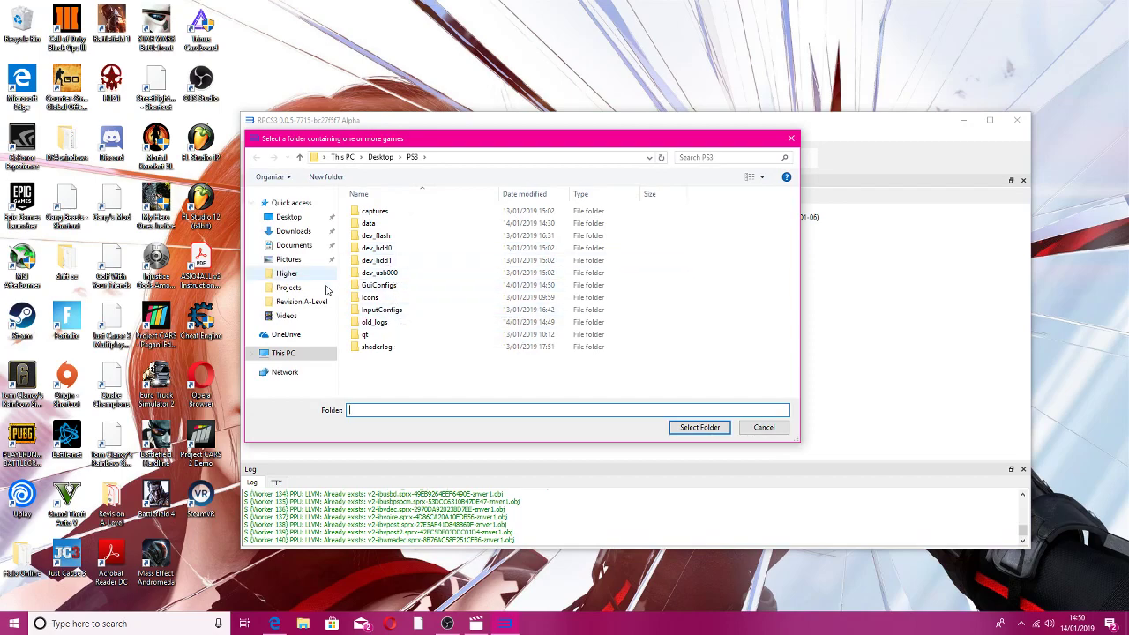
left_click(293, 217)
left_click(293, 217)
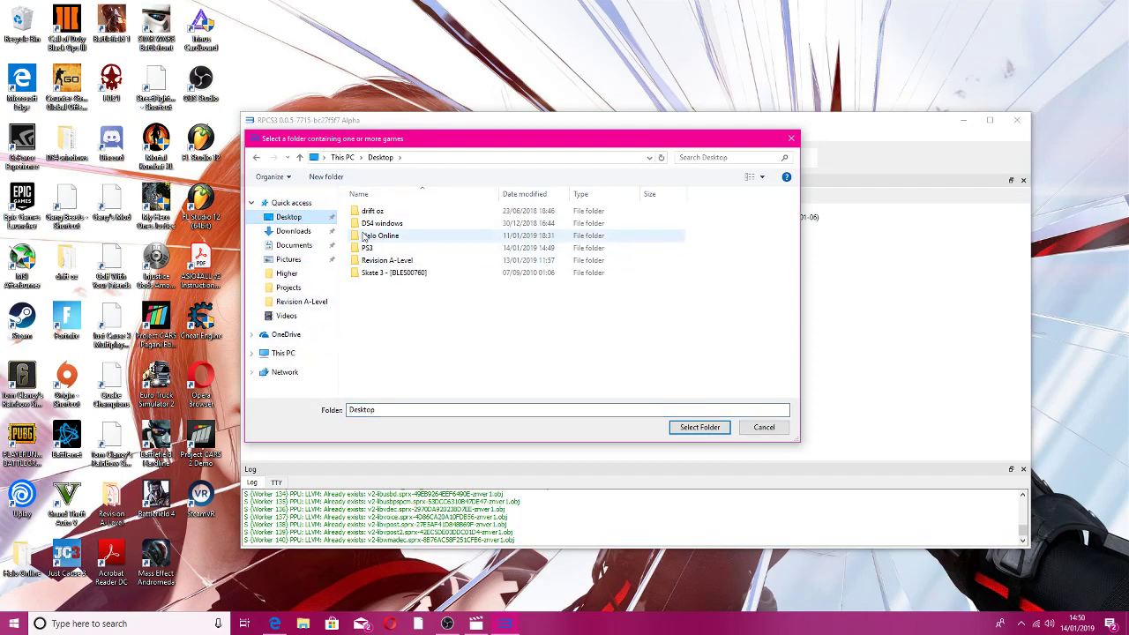
left_click(461, 274)
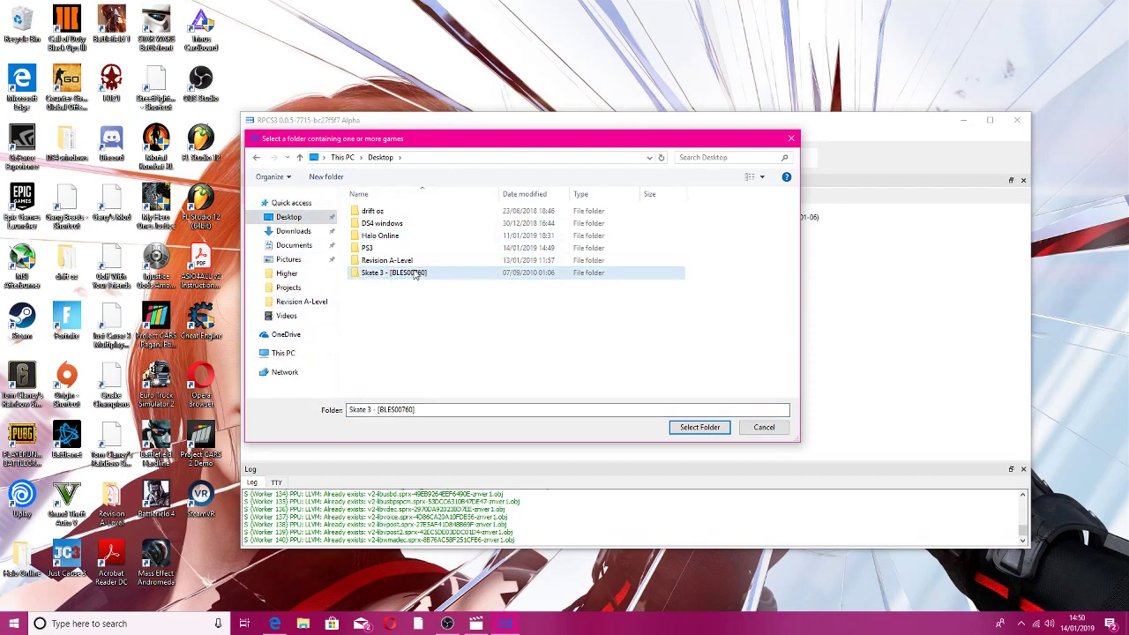
left_click(703, 430)
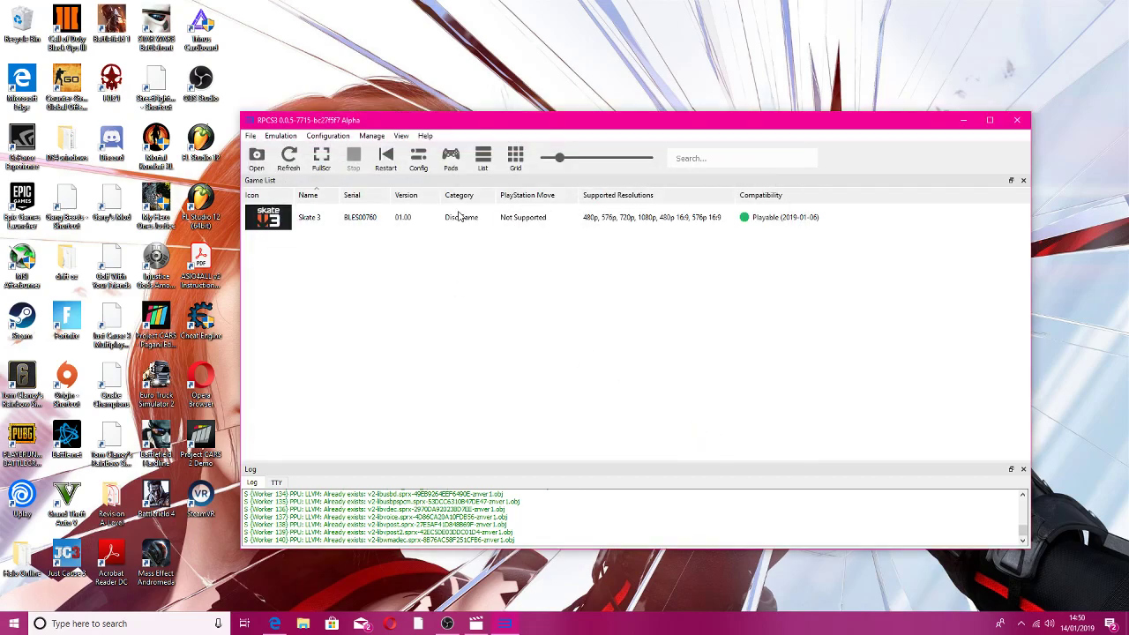
left_click(458, 222)
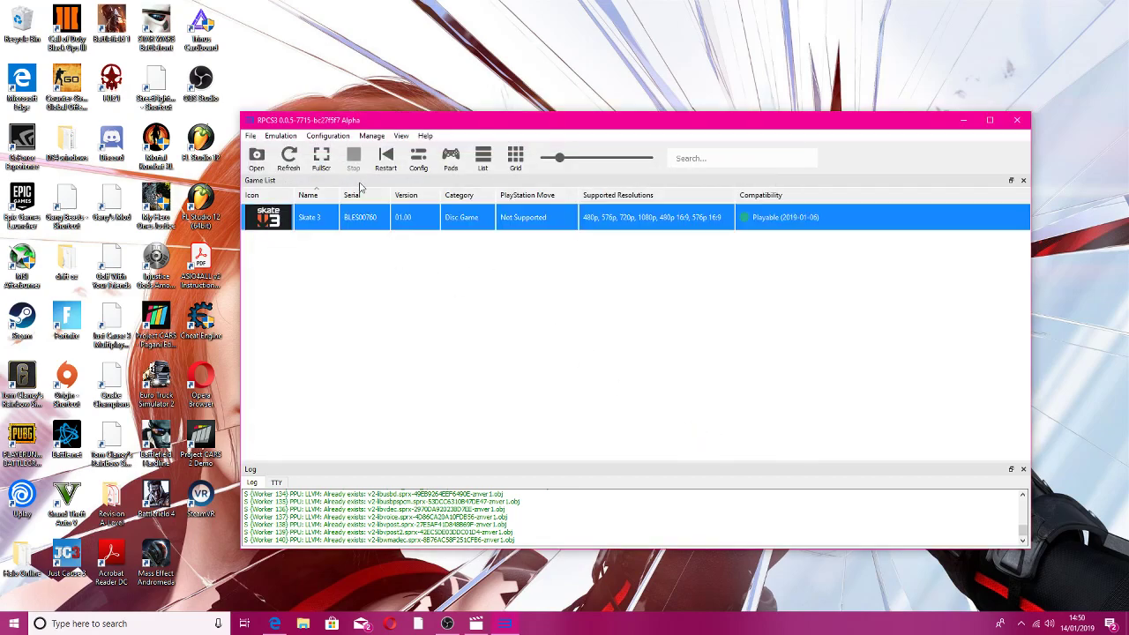
left_click(377, 254)
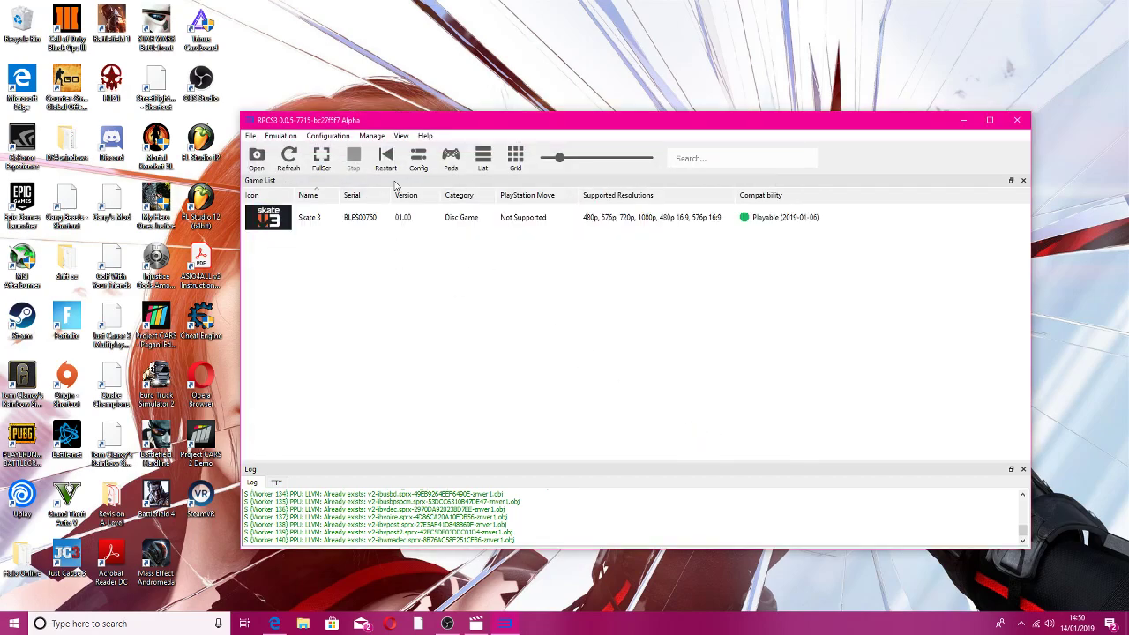
Check Player 1's gamepad handlers by switching to DualShock 4 and back to XInput, and close the gamepad settings without saving.
left_click(451, 158)
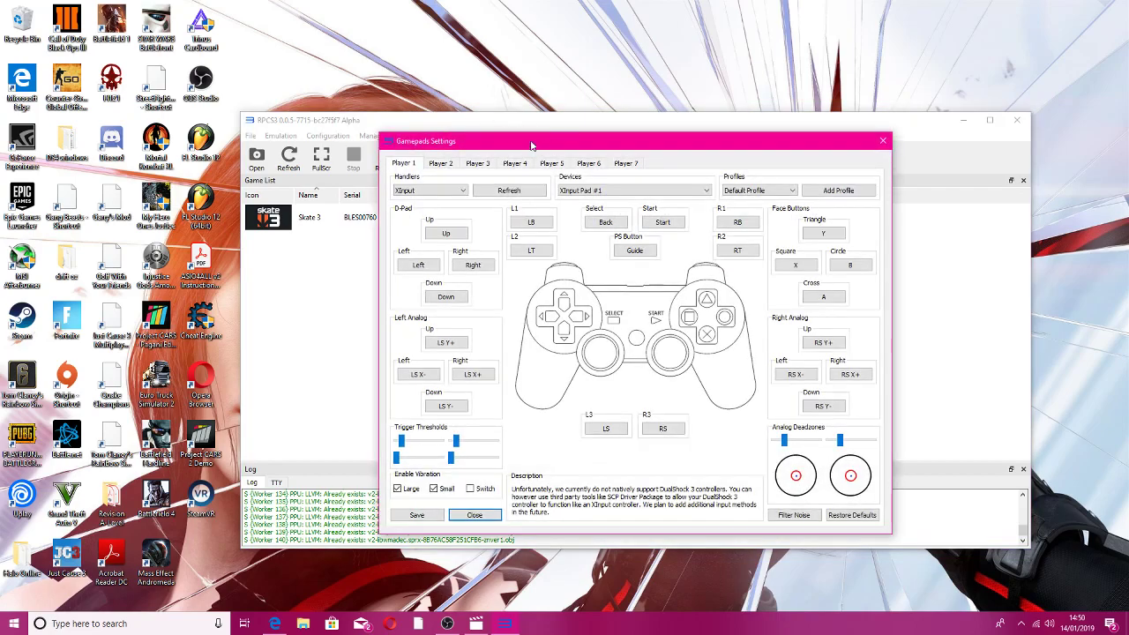
left_click(415, 189)
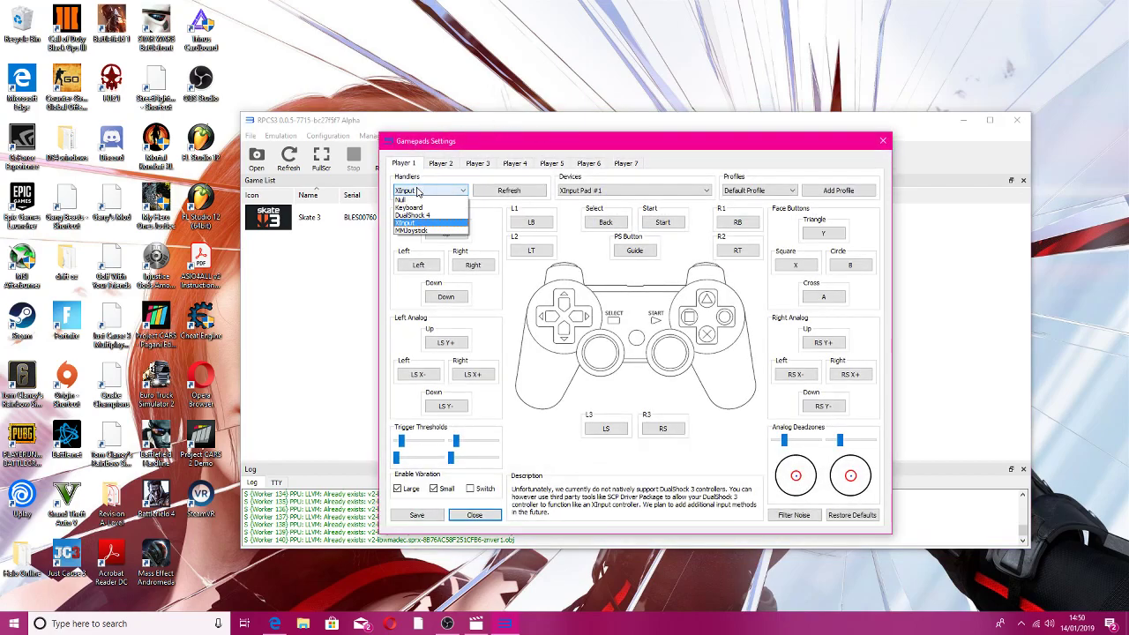
left_click(421, 226)
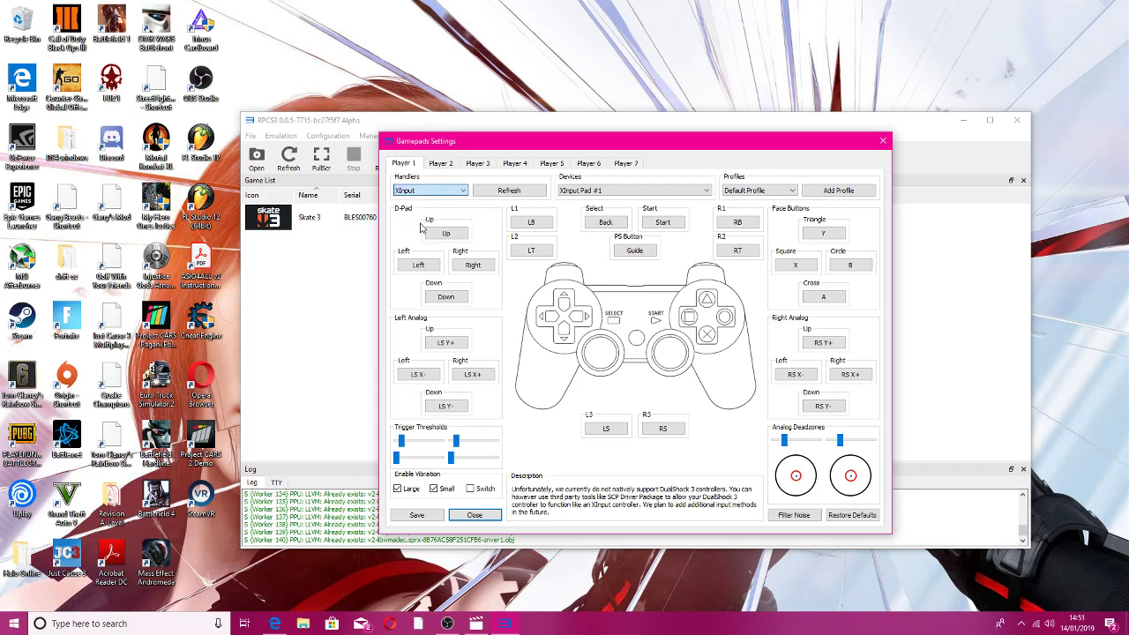
left_click(430, 190)
left_click(415, 215)
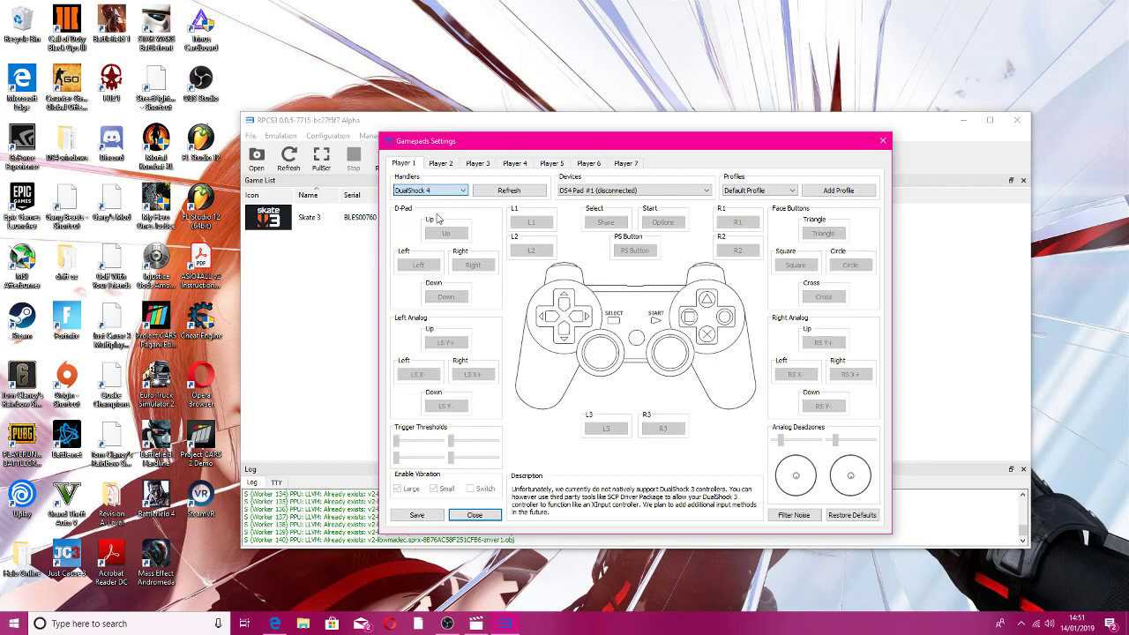
left_click(441, 190)
left_click(441, 226)
left_click(430, 190)
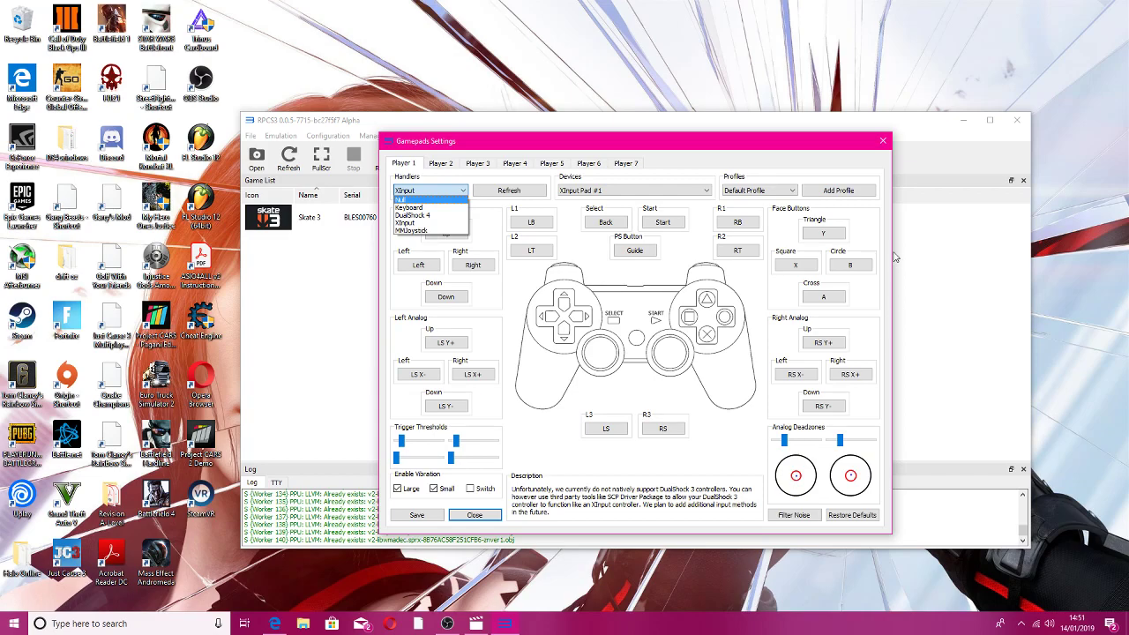
left_click(879, 143)
left_click(882, 142)
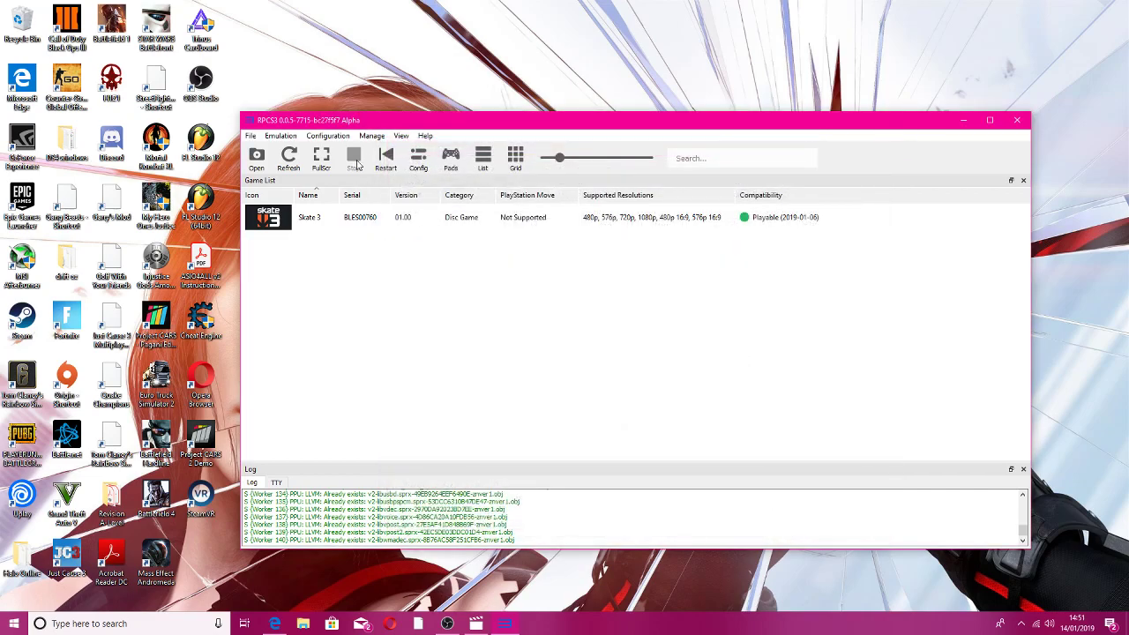
Review the emulator's CPU and GPU settings, choose the Vulkan renderer, check the graphics device, framelimit and resolution, and save.
left_click(418, 159)
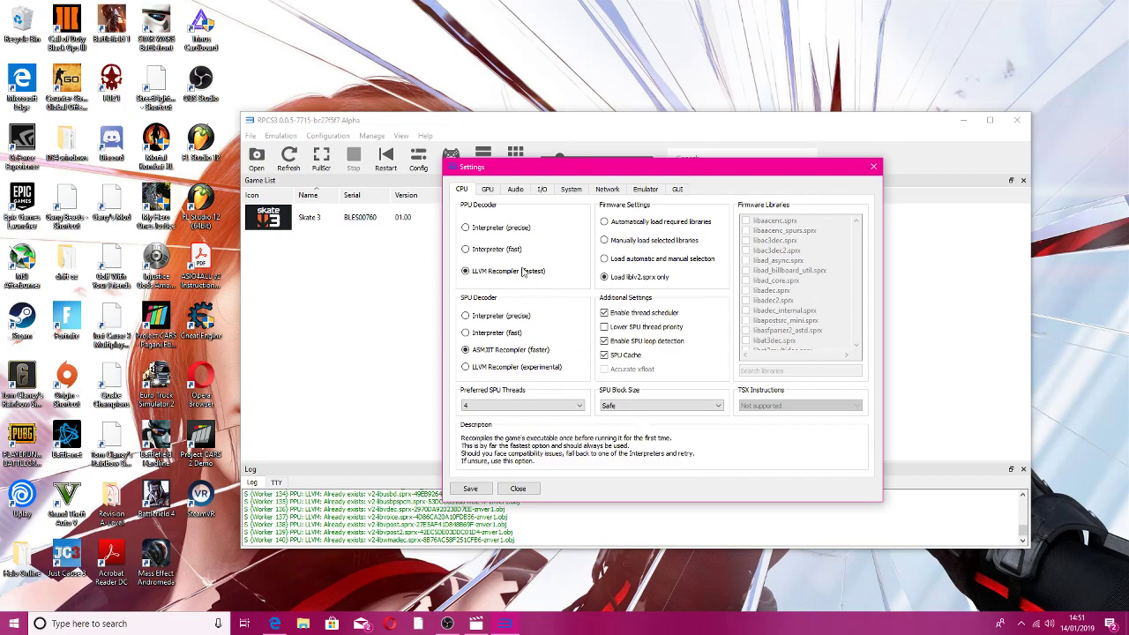
left_click(488, 190)
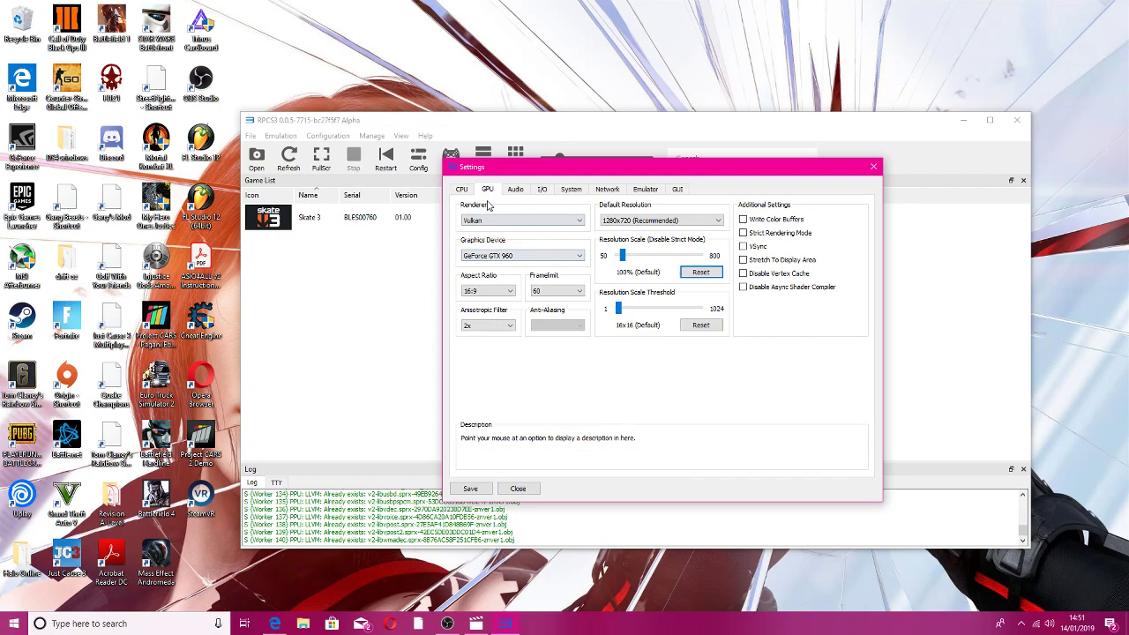
left_click(463, 190)
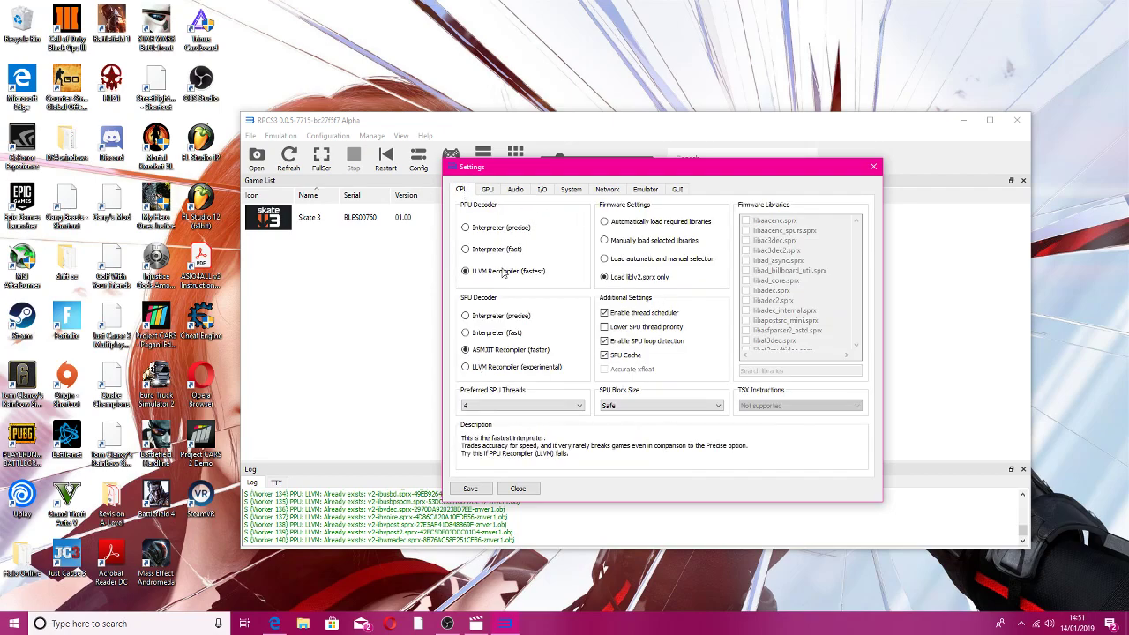
left_click(487, 191)
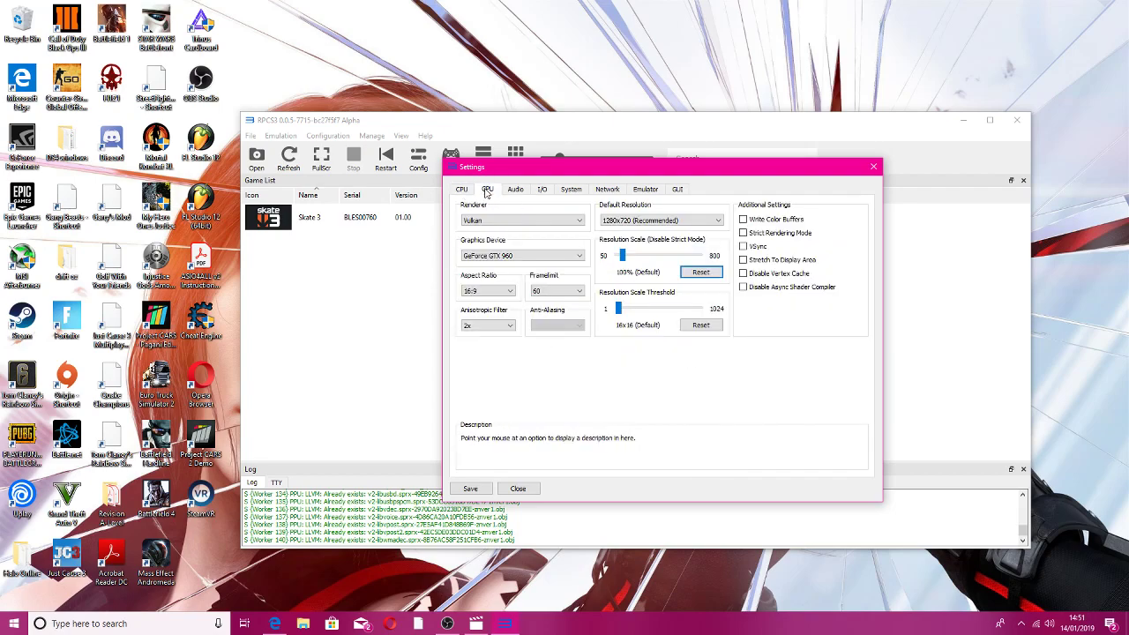
left_click(467, 221)
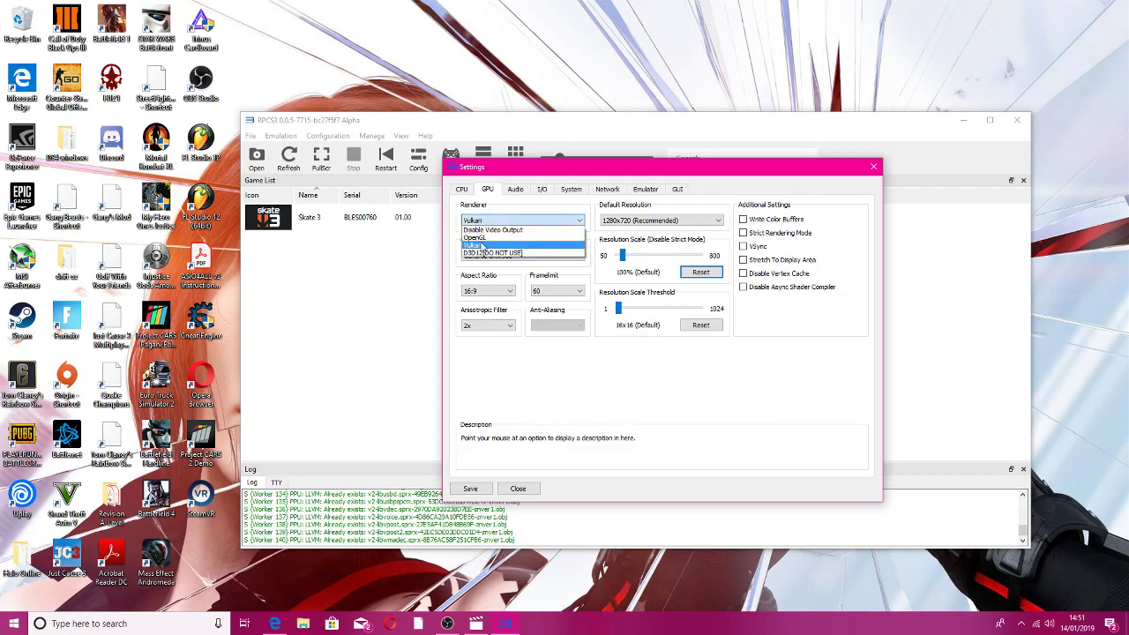
left_click(489, 246)
left_click(515, 257)
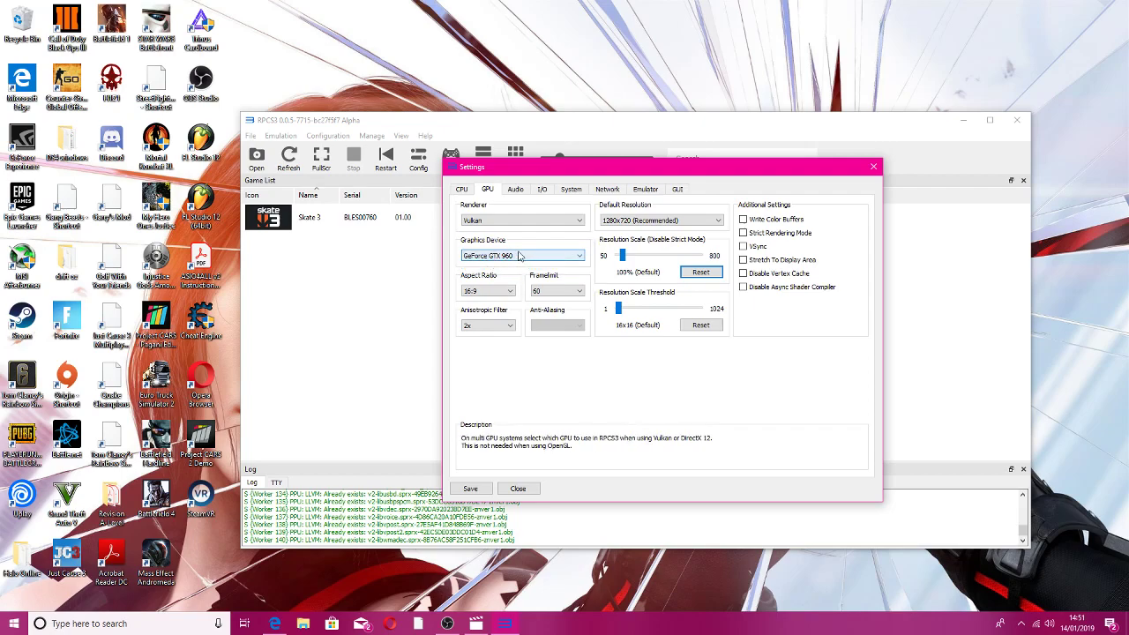
left_click(569, 292)
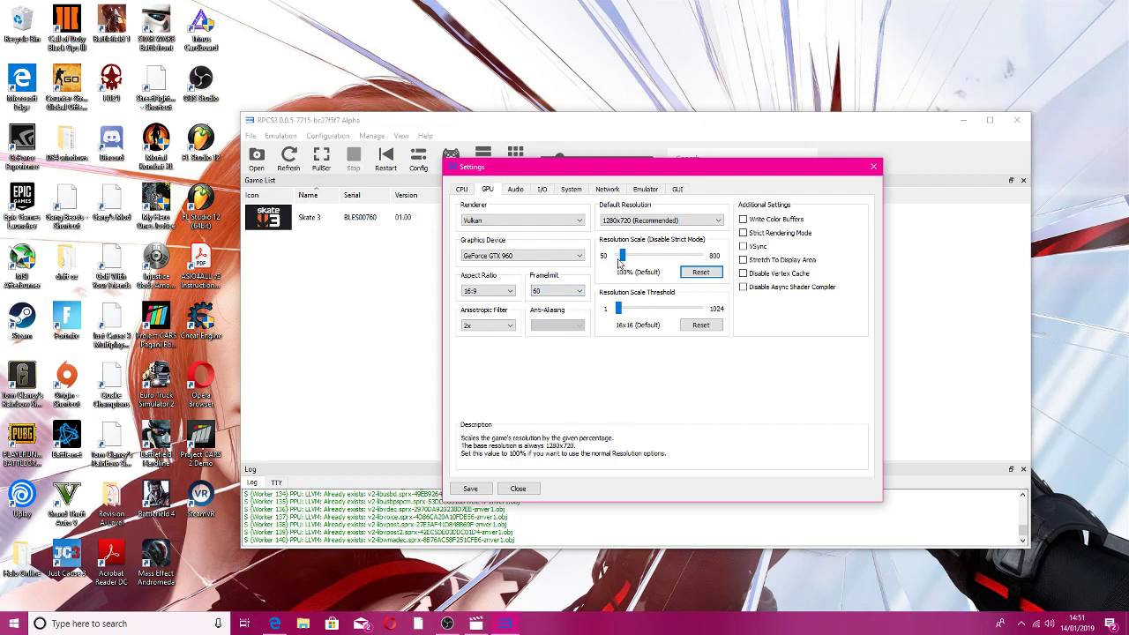
left_click(662, 221)
left_click(524, 220)
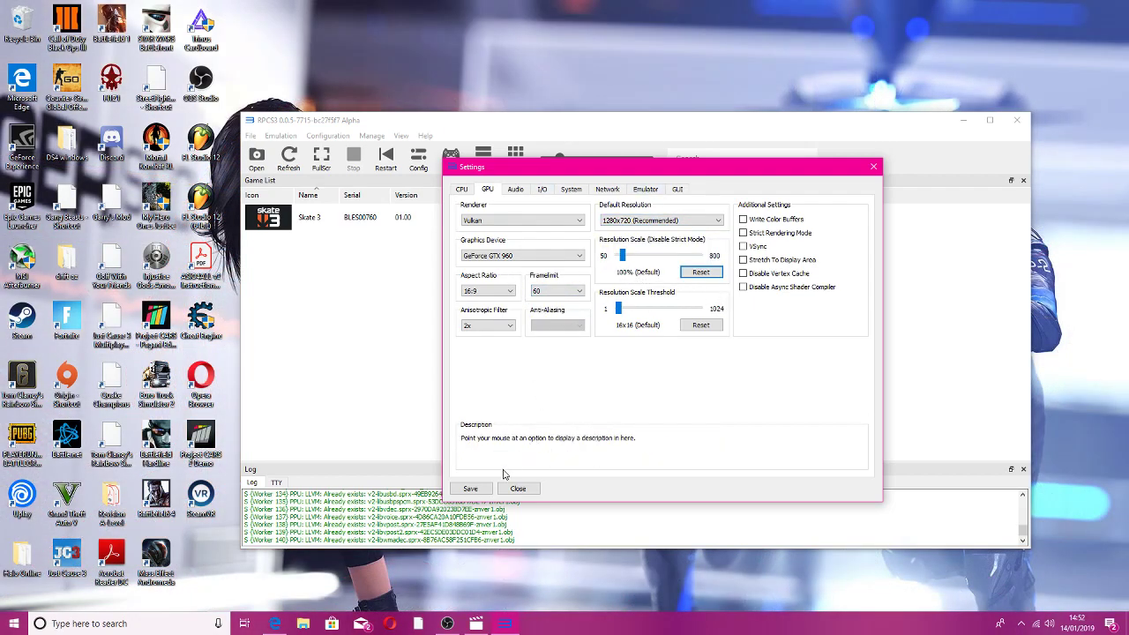
left_click(470, 488)
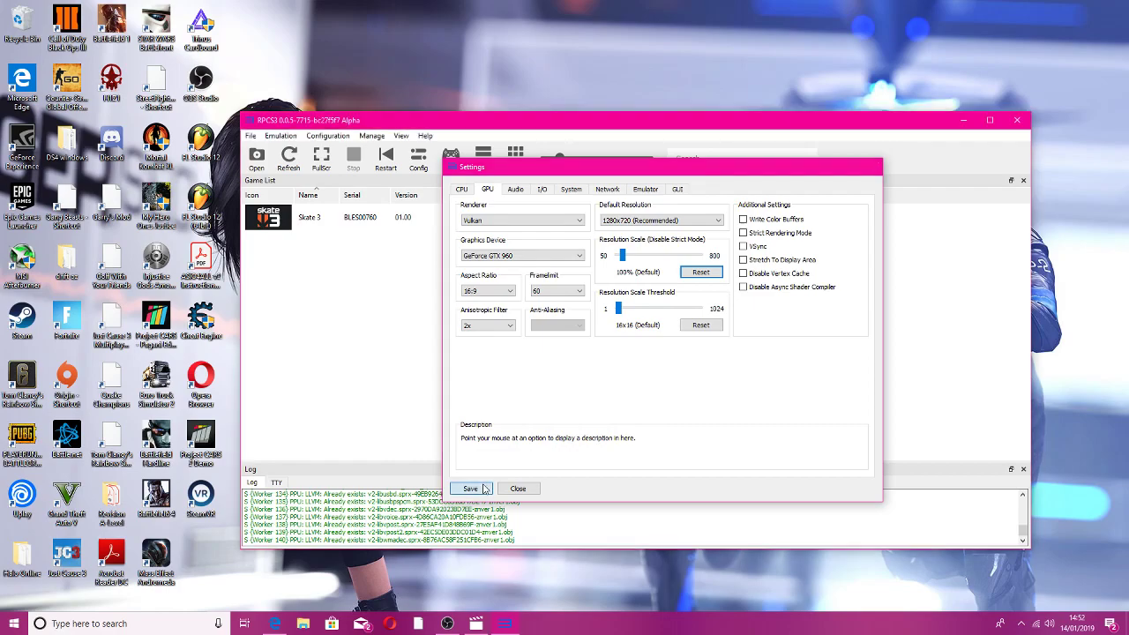
Start Skate 3 from the game list and continue past its autosave warning.
left_click(346, 220)
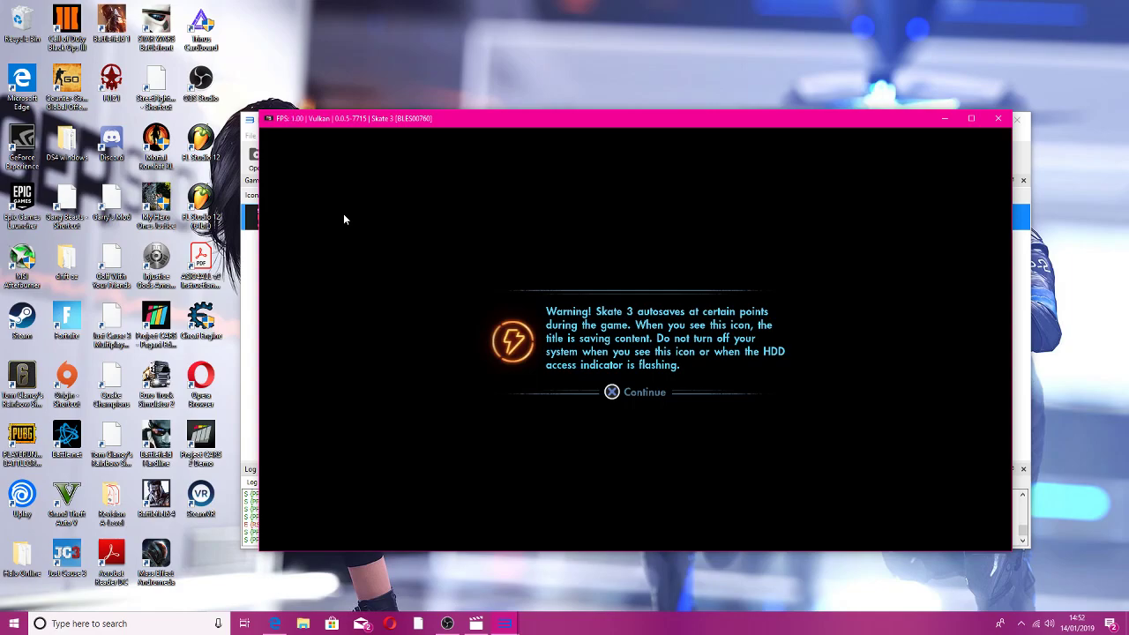
key("x")
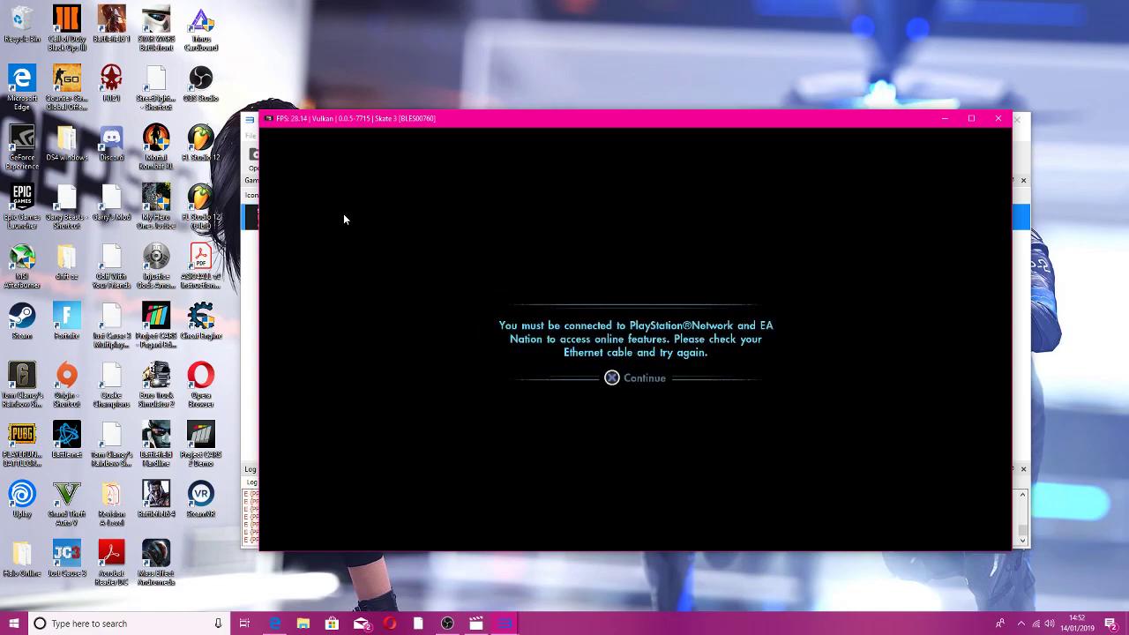